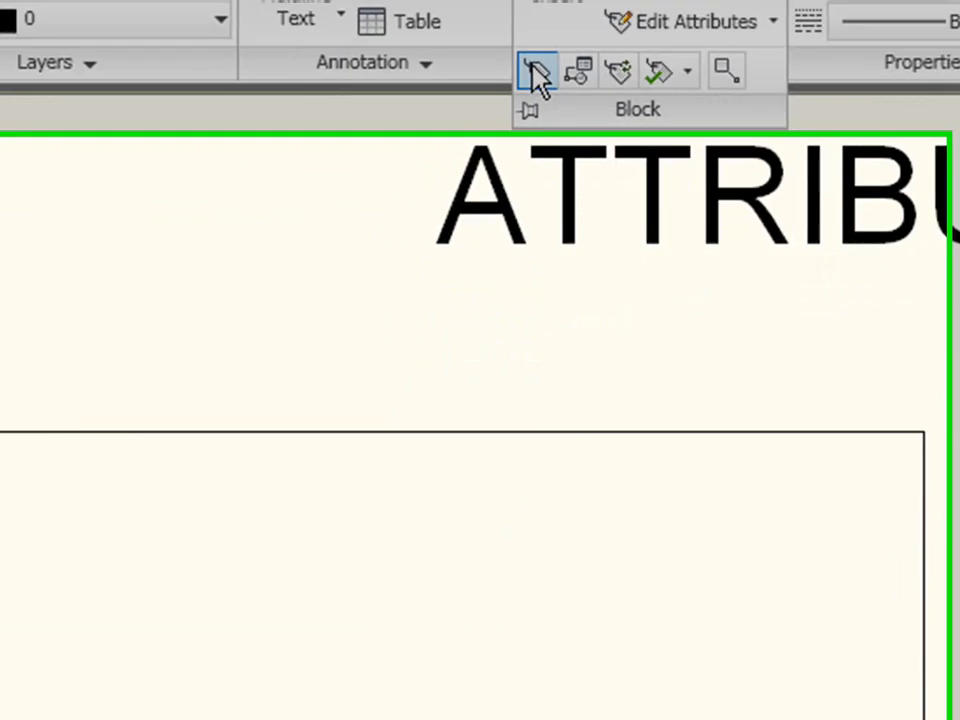
Step: Start a new attribute definition and turn off its Lock position mode
{"action": "left_click", "coordinate": [534, 66]}
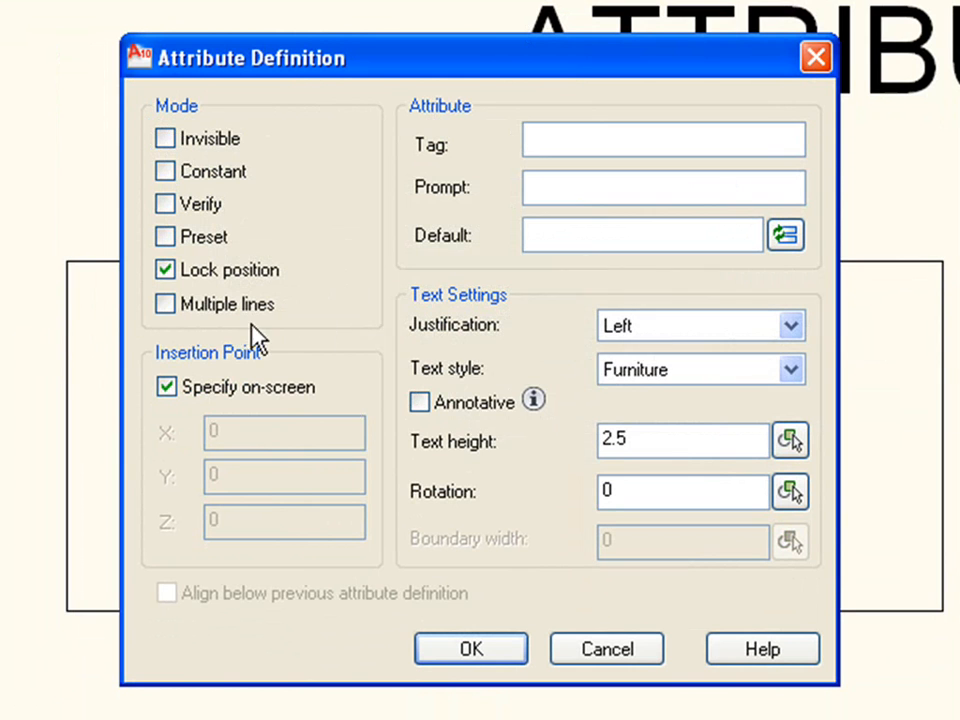
{"action": "left_click", "coordinate": [242, 270]}
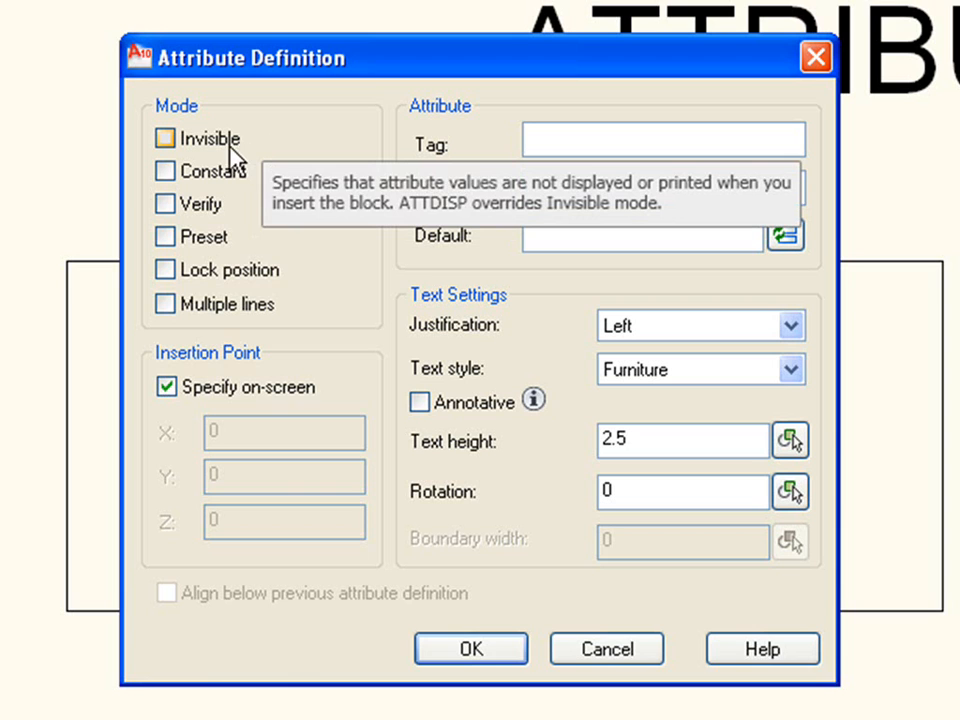
Step: Try the Invisible, Constant and Verify attribute modes one at a time, switching each off again
{"action": "left_click", "coordinate": [172, 142]}
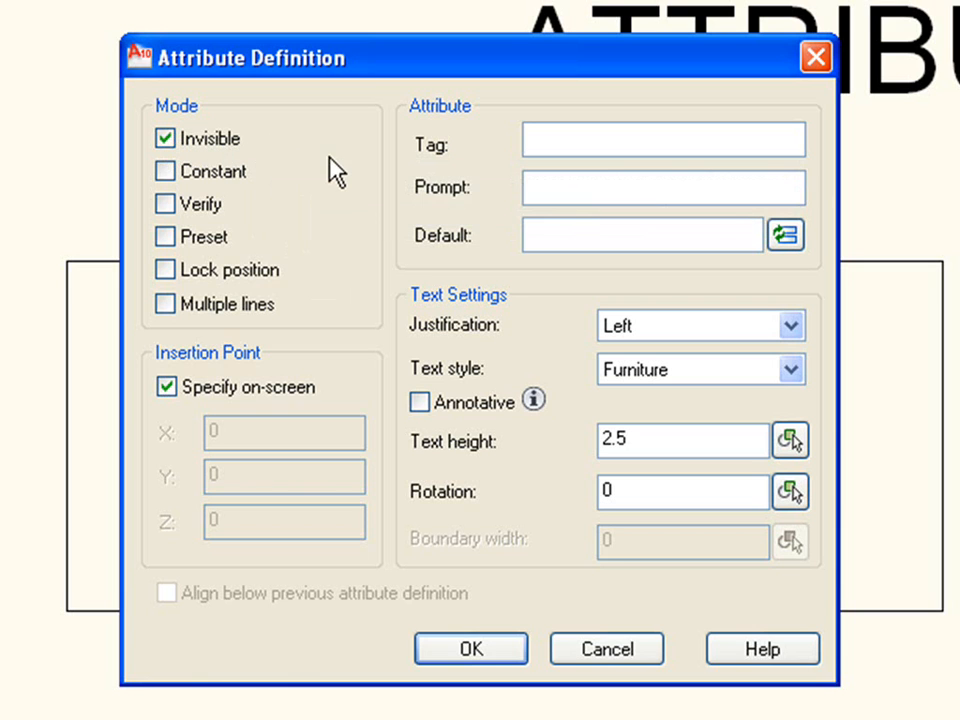
{"action": "left_click", "coordinate": [167, 145]}
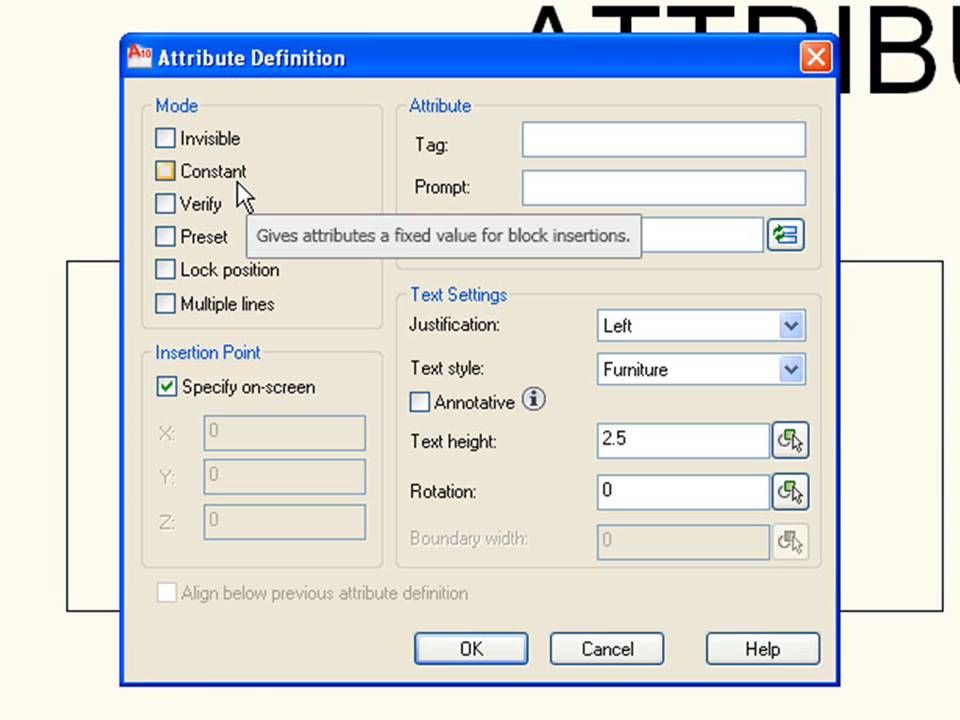
{"action": "left_click", "coordinate": [210, 175]}
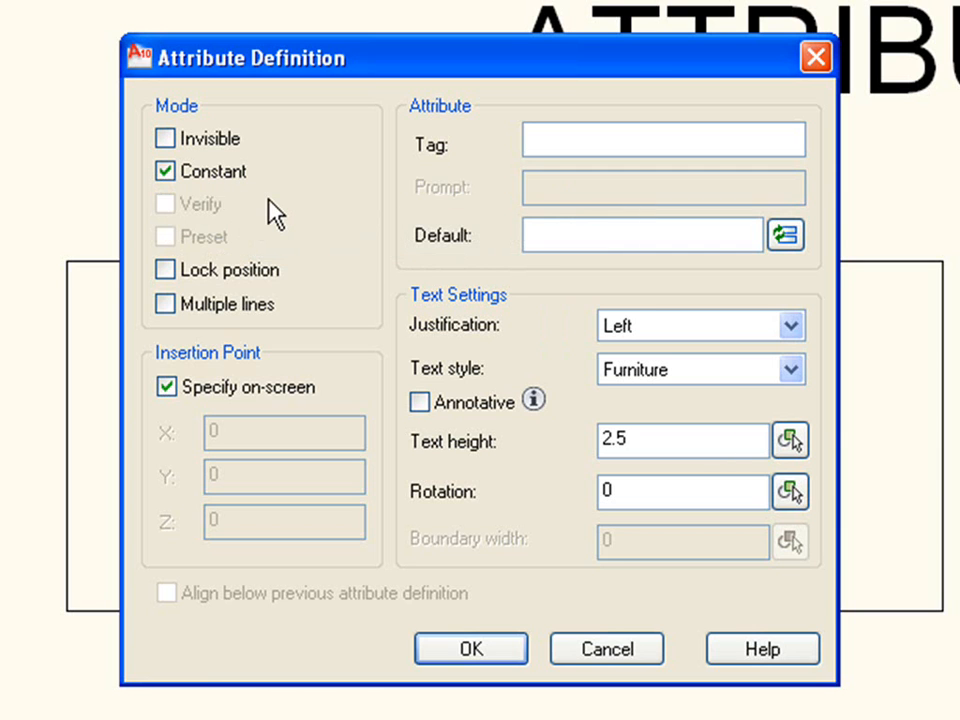
{"action": "left_click", "coordinate": [220, 172]}
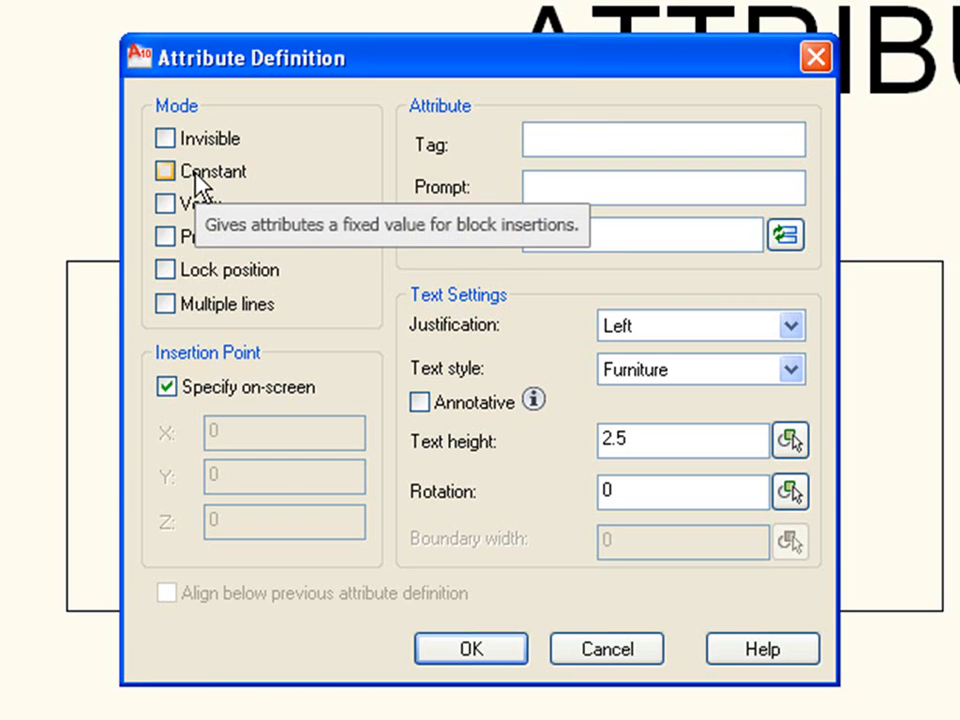
{"action": "left_click", "coordinate": [236, 186]}
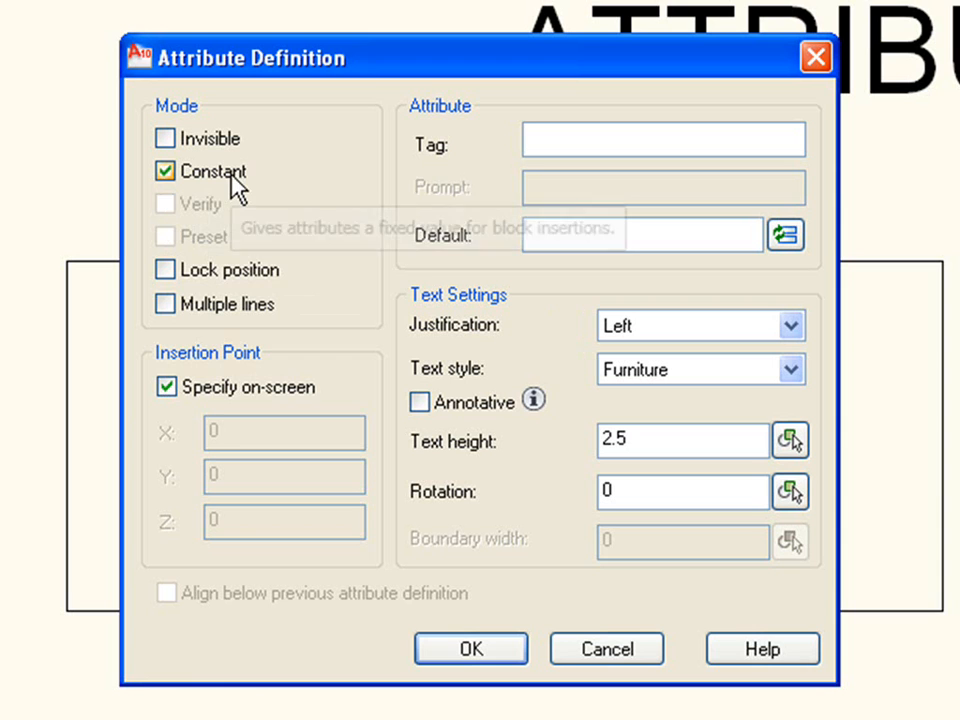
{"action": "left_click", "coordinate": [226, 186]}
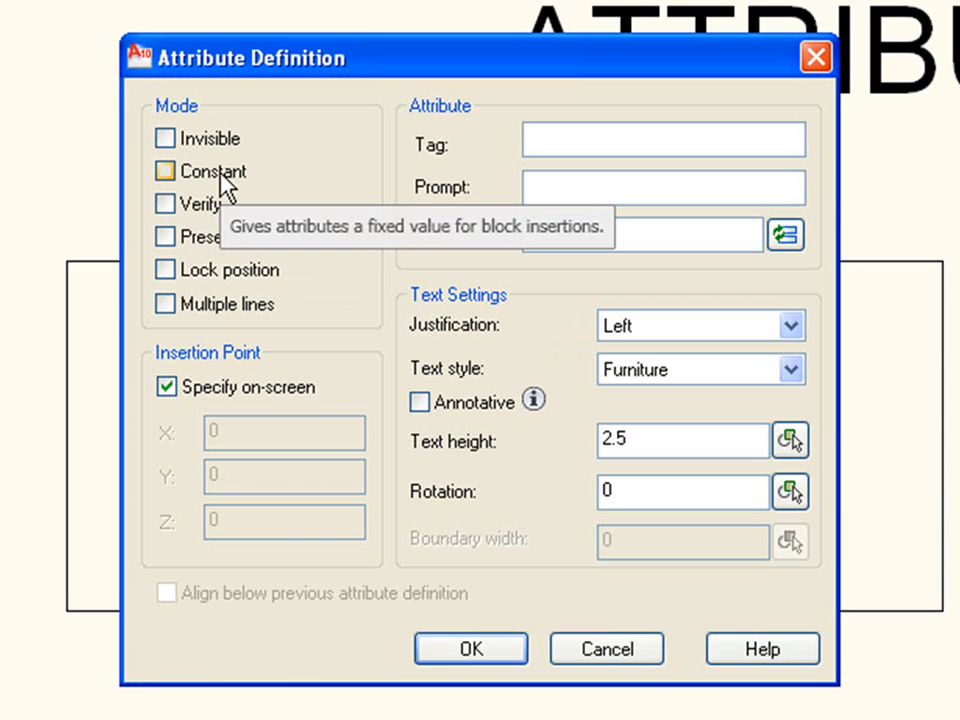
{"action": "left_click", "coordinate": [222, 180]}
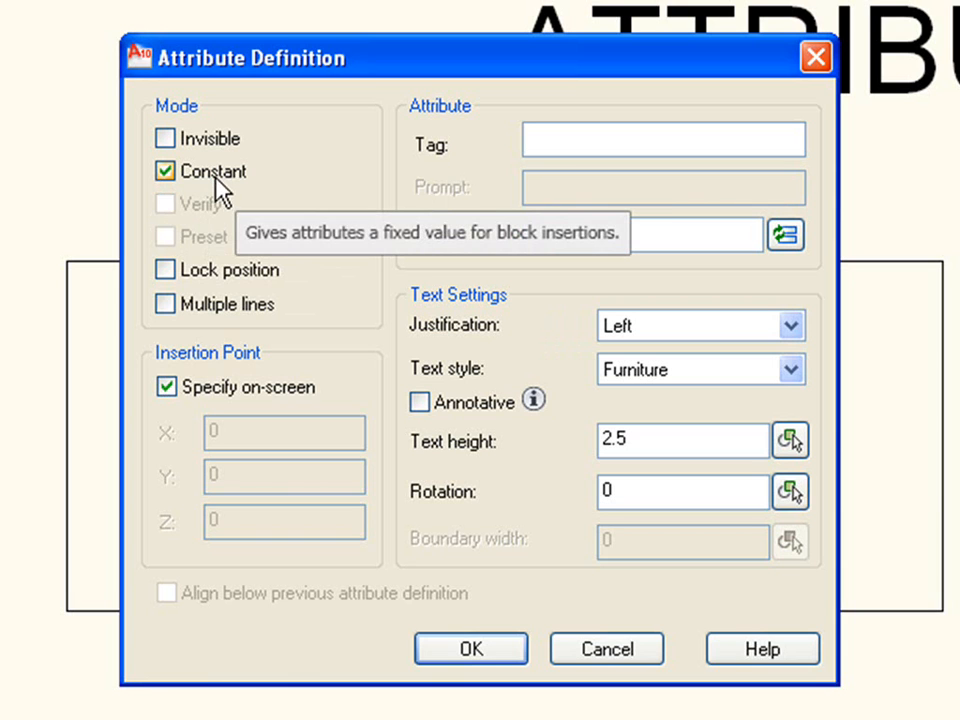
{"action": "left_click", "coordinate": [228, 179]}
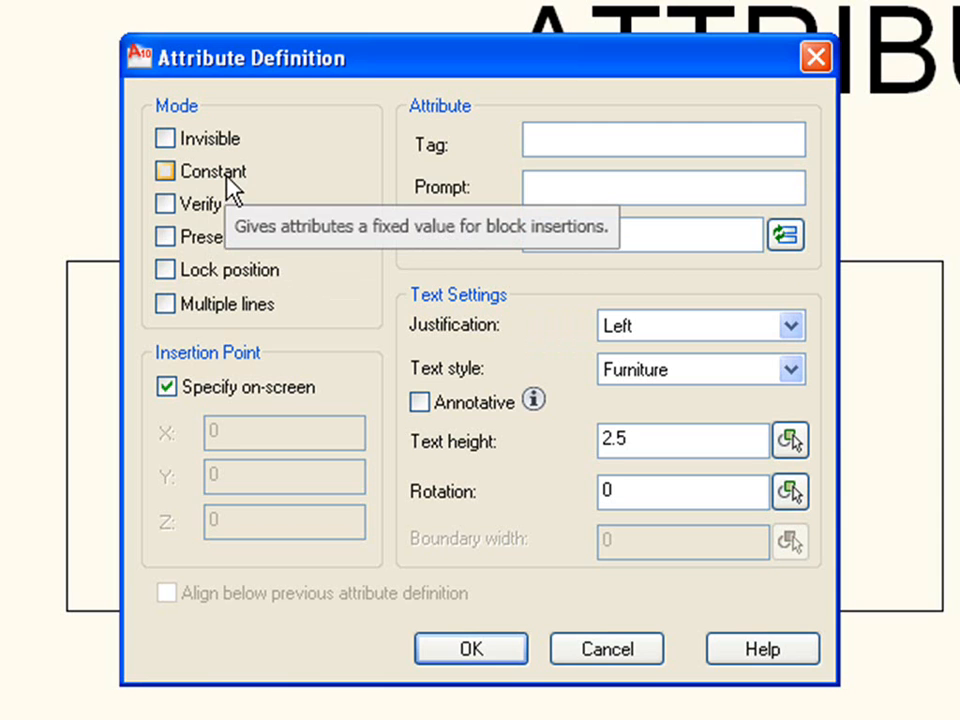
{"action": "left_click", "coordinate": [226, 185]}
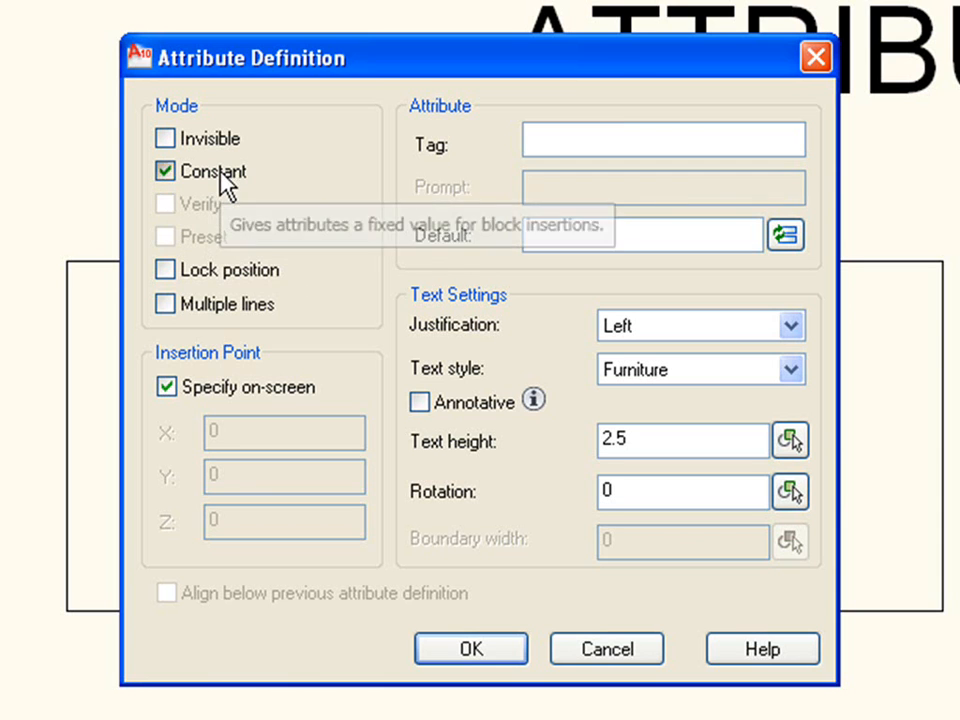
{"action": "left_click", "coordinate": [238, 184]}
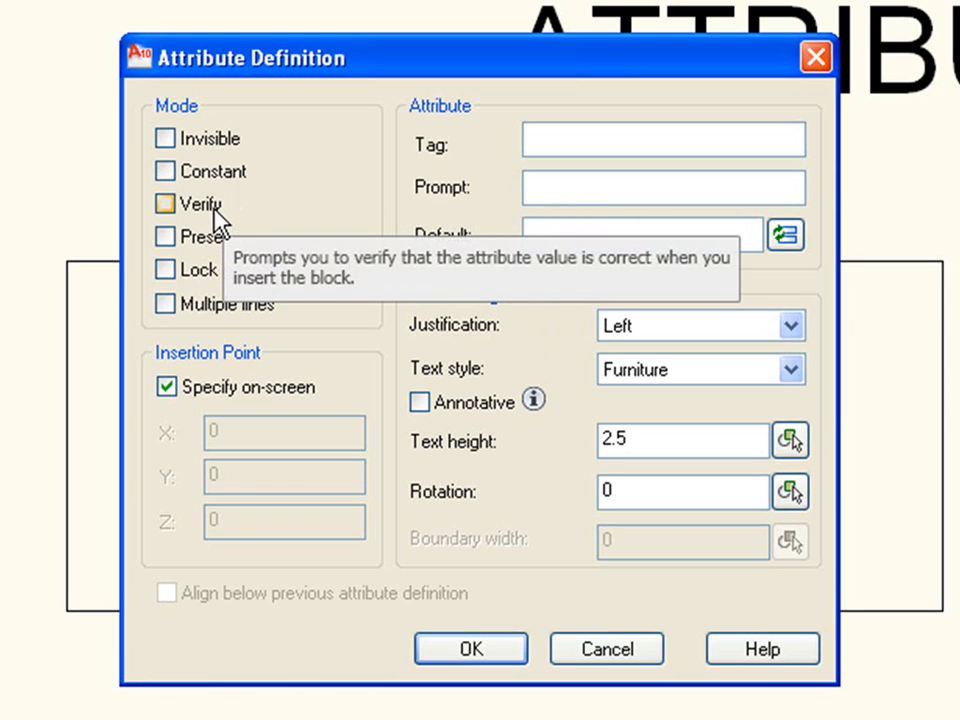
{"action": "left_click", "coordinate": [212, 210]}
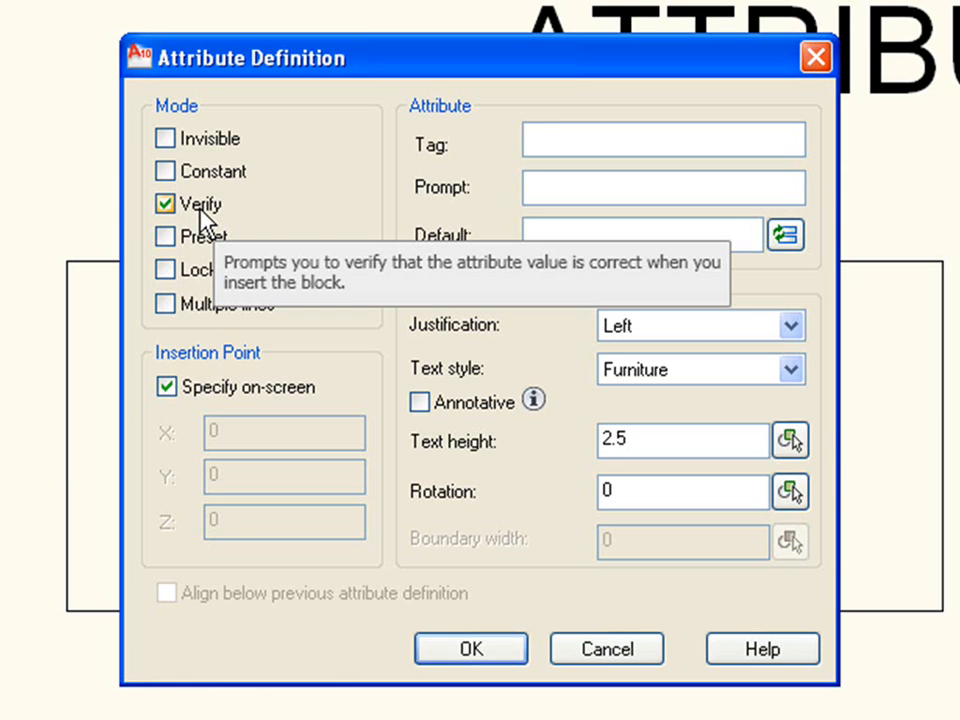
{"action": "left_click", "coordinate": [201, 210]}
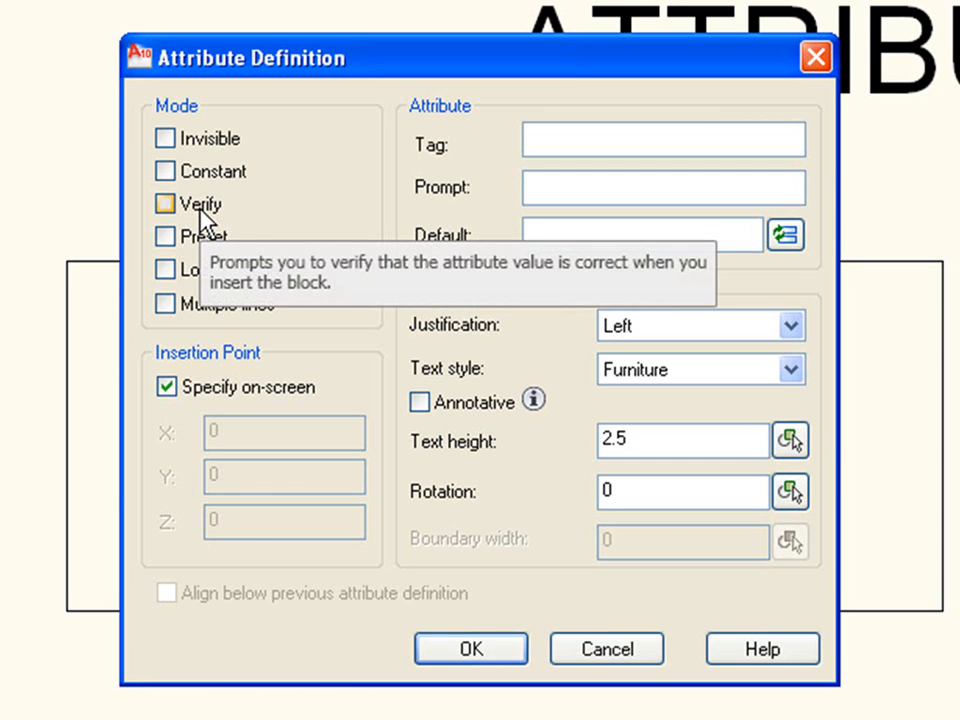
{"action": "left_click", "coordinate": [201, 210]}
{"action": "left_click", "coordinate": [201, 210]}
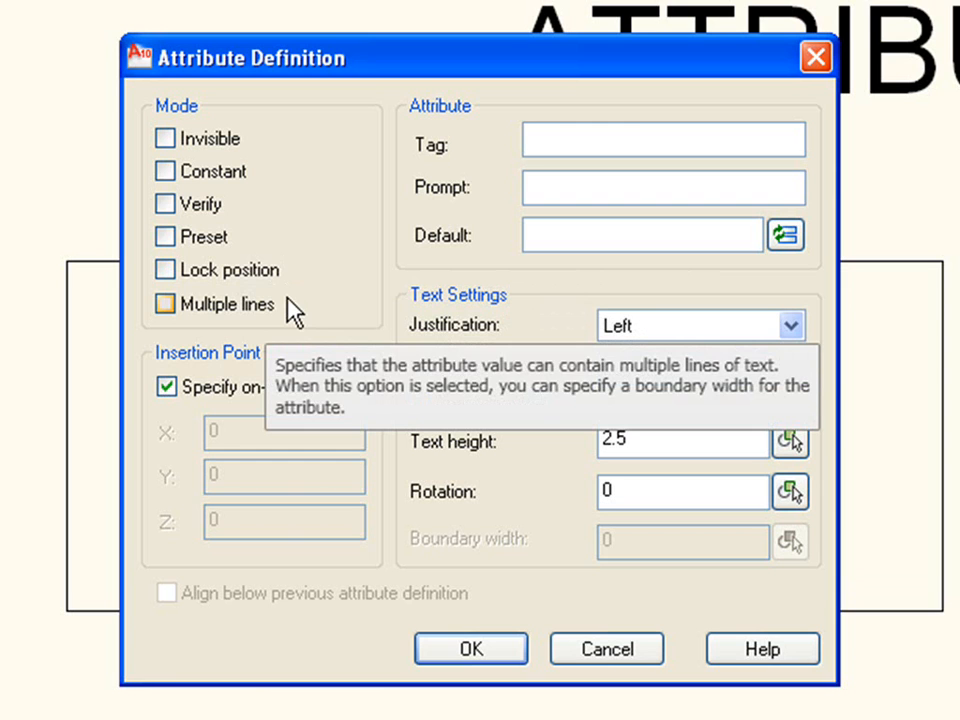
Step: Make the attribute Constant with the tag ITEM and the default value TABLE
{"action": "left_click", "coordinate": [232, 176]}
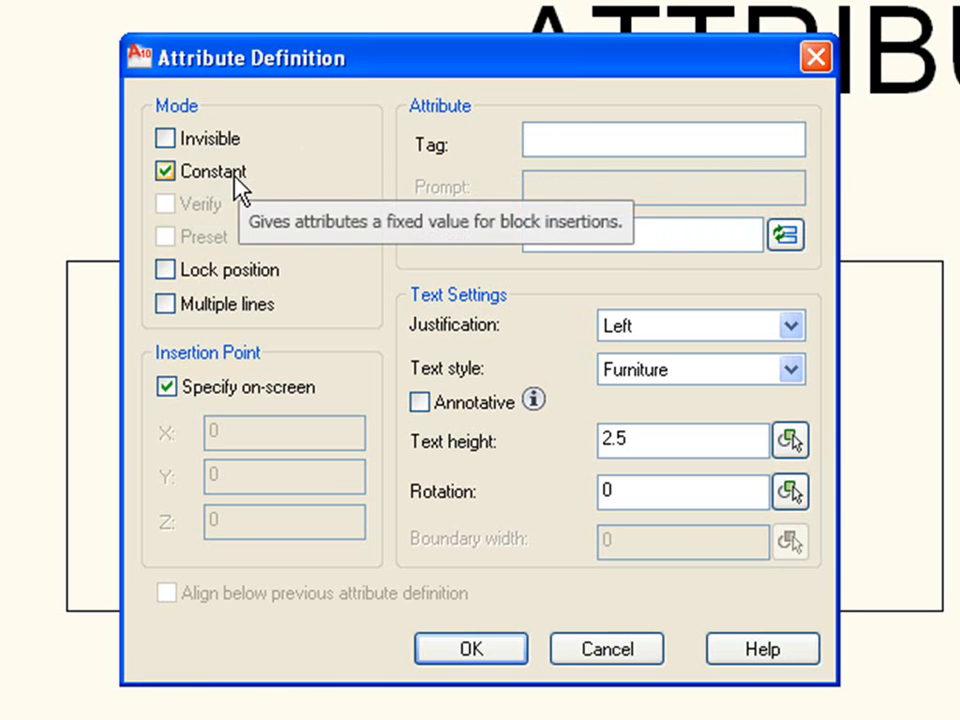
{"action": "left_click", "coordinate": [594, 147]}
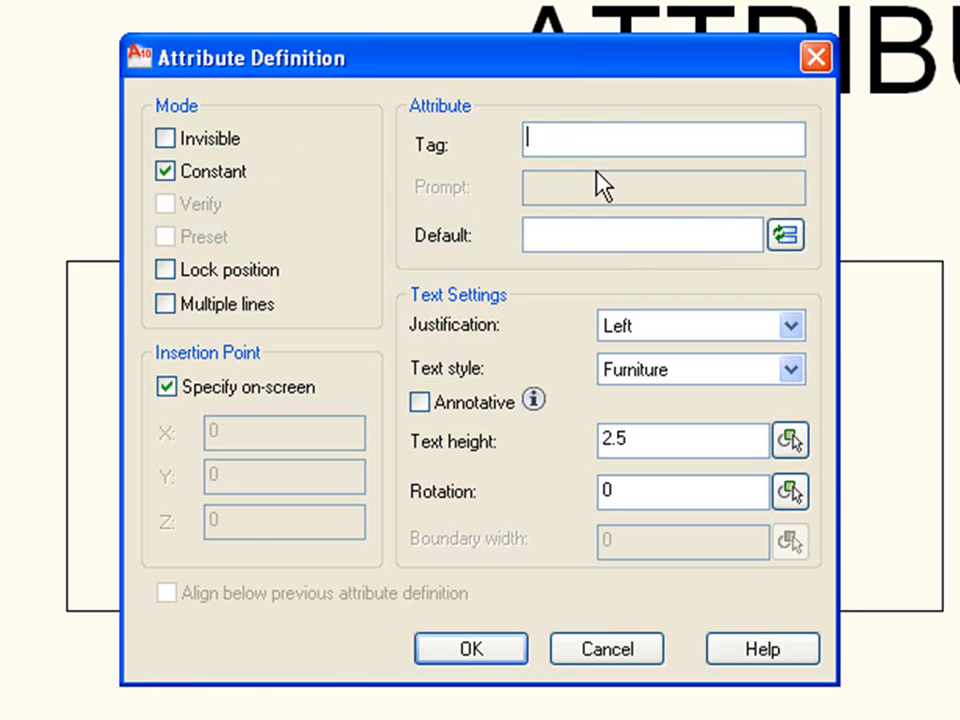
{"action": "type", "text": "ITEM"}
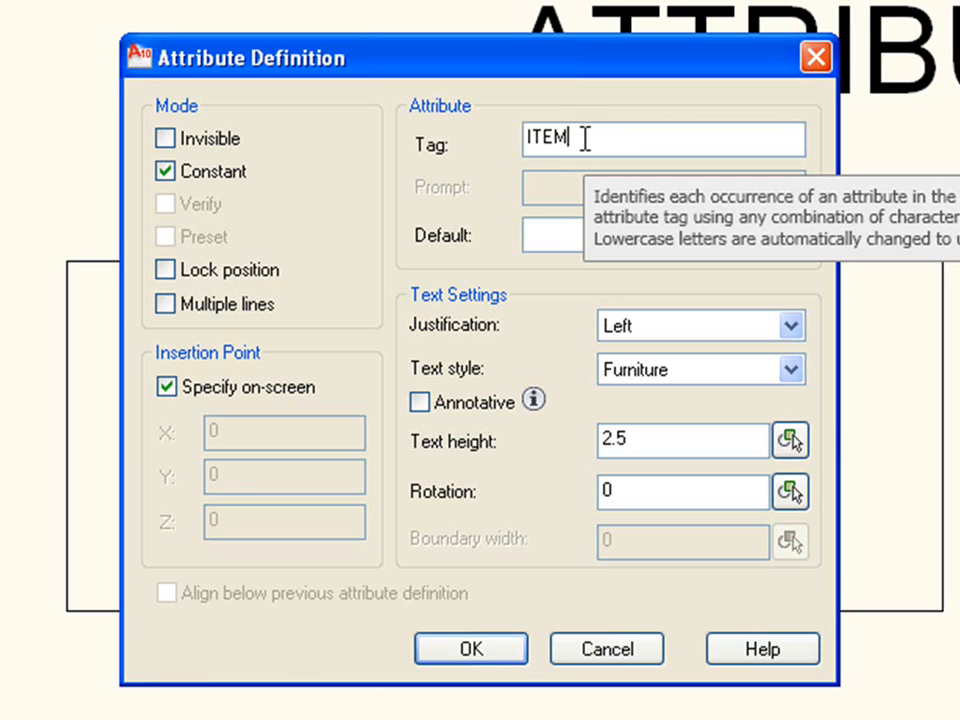
{"action": "left_click", "coordinate": [550, 238]}
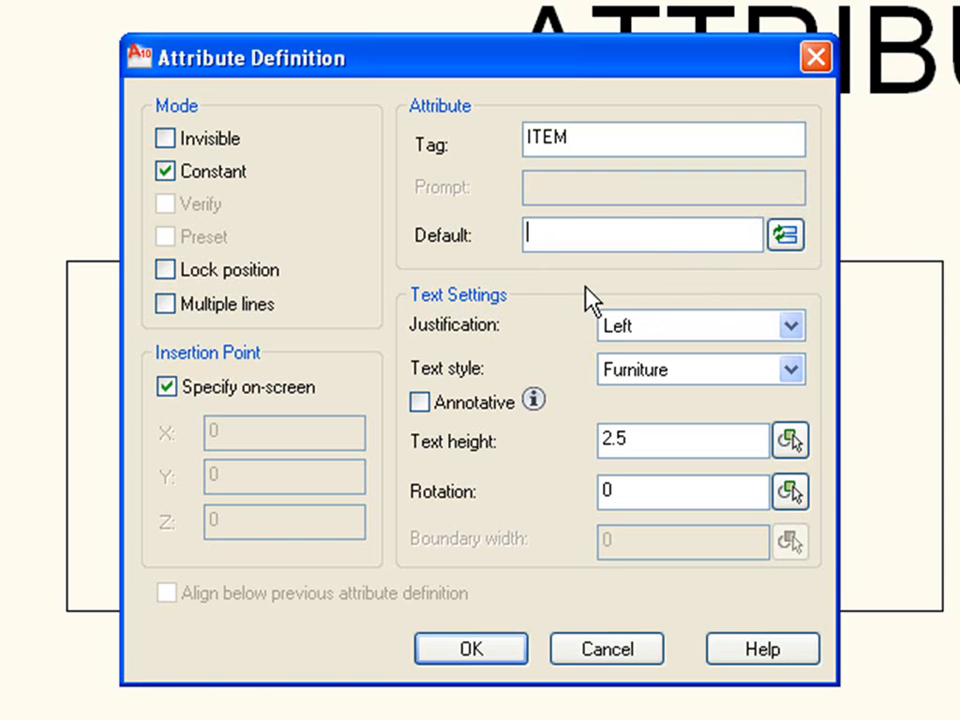
{"action": "type", "text": "TABLE"}
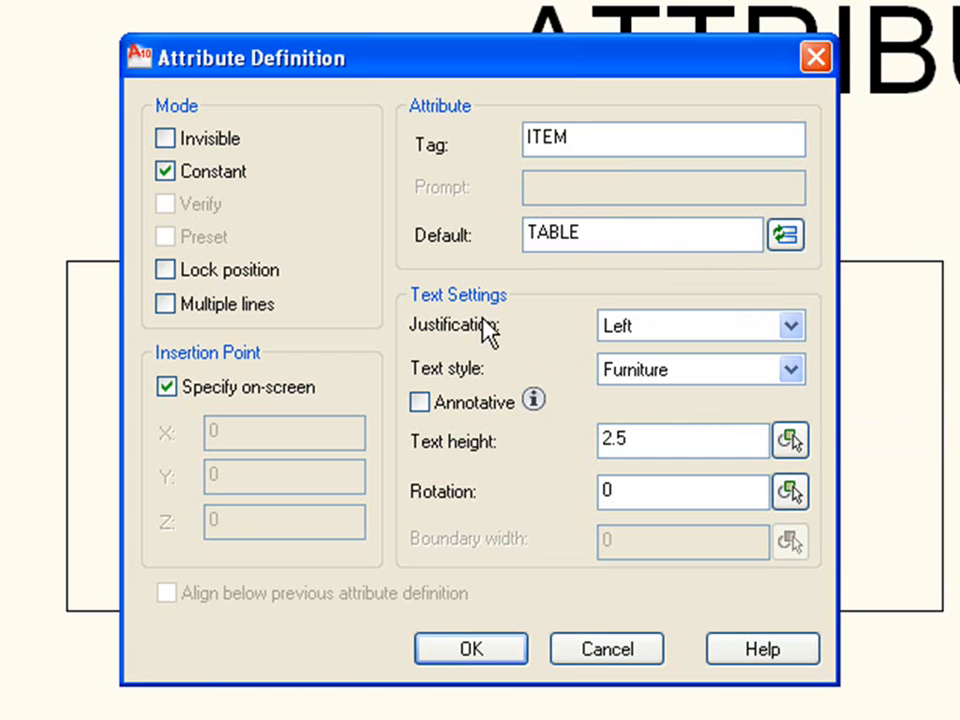
Step: Set Center justification and a text height of 100, and place the ITEM attribute at the centre of the table rectangle
{"action": "left_click", "coordinate": [656, 333]}
{"action": "left_click", "coordinate": [652, 414]}
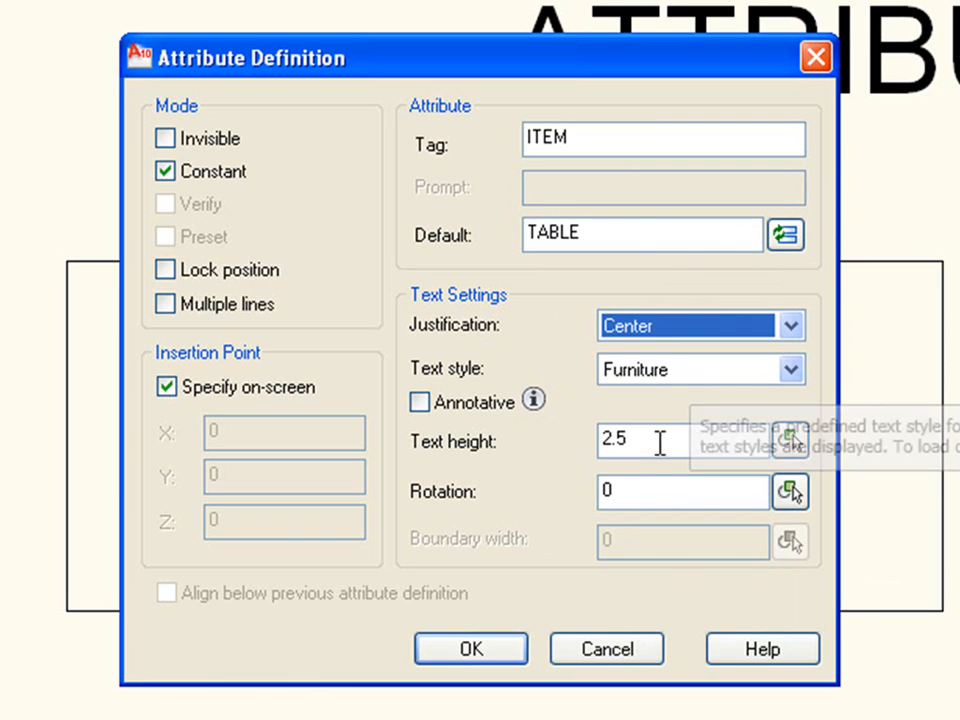
{"action": "left_click_drag", "start_coordinate": [641, 439], "coordinate": [456, 456]}
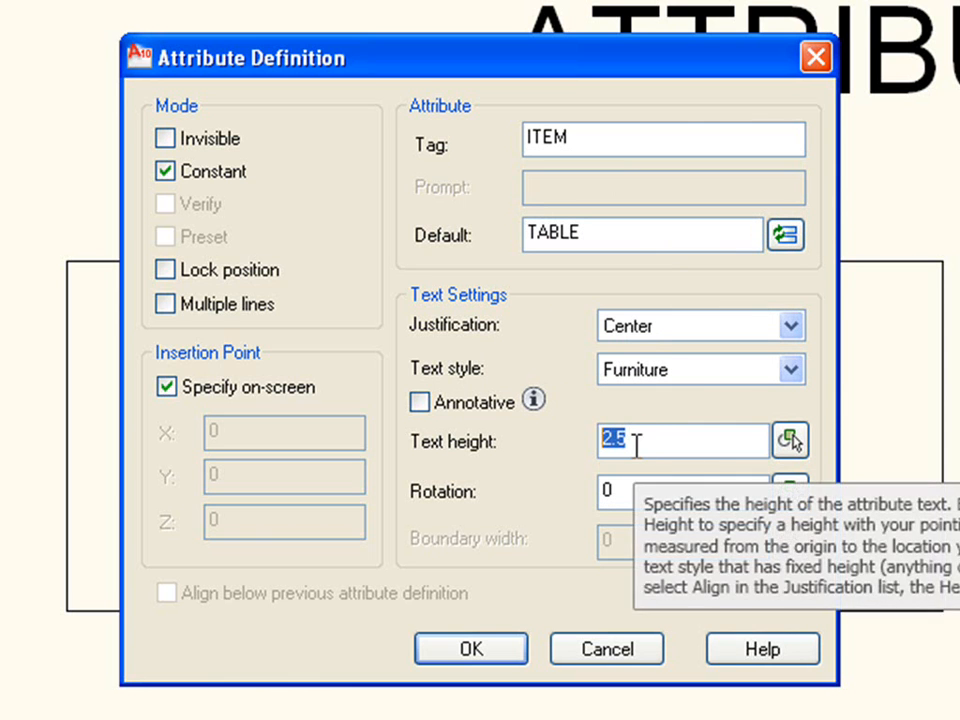
{"action": "type", "text": "100"}
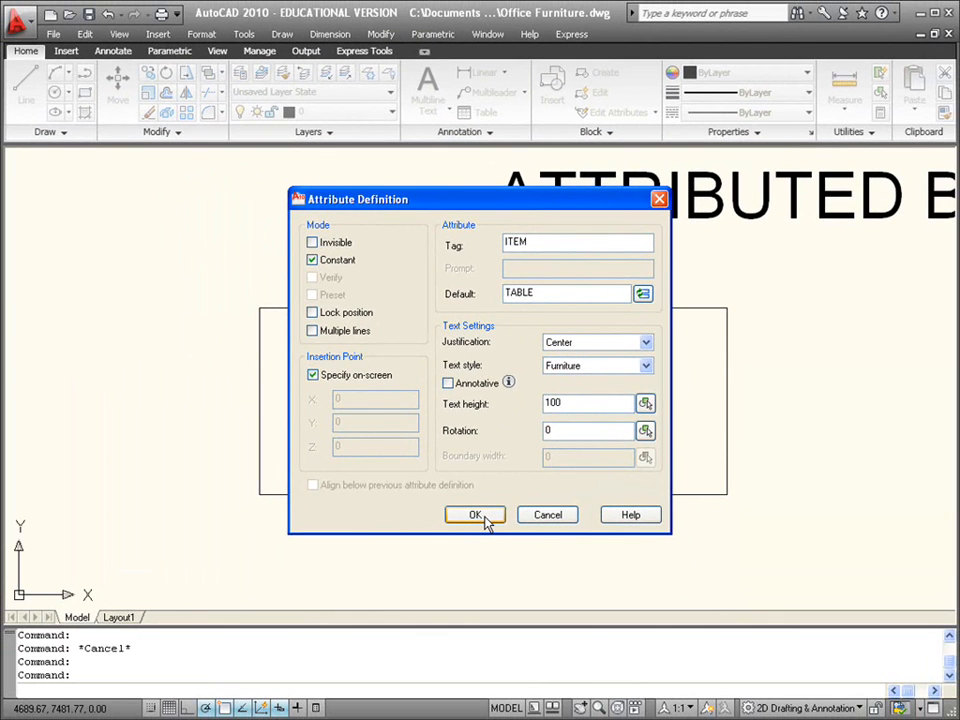
{"action": "left_click", "coordinate": [484, 517]}
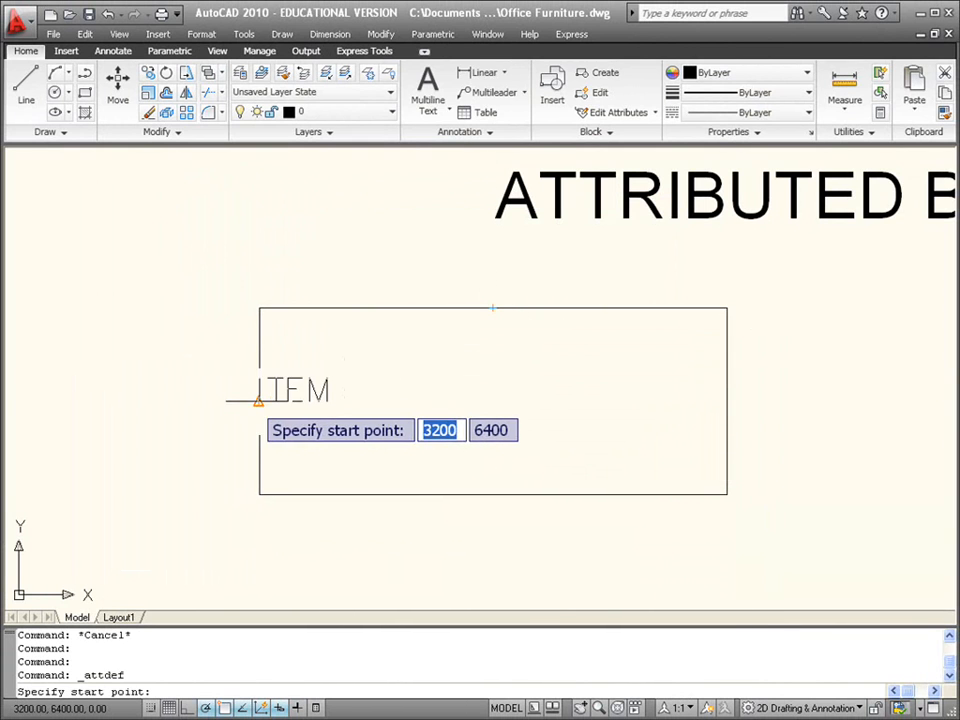
{"action": "left_click", "coordinate": [492, 401]}
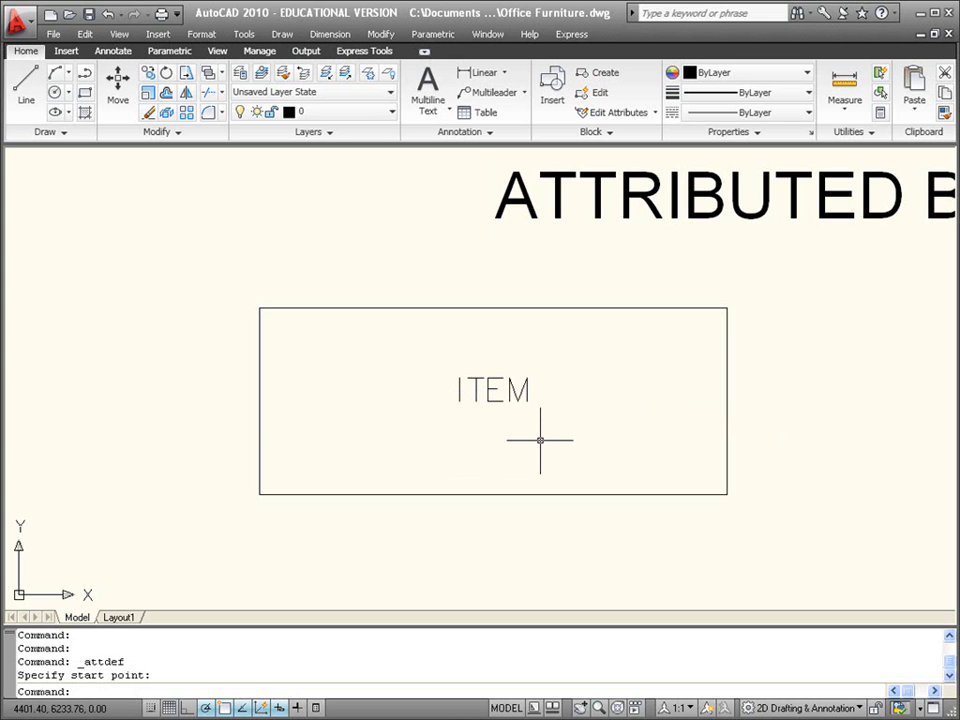
Step: Start a second attribute definition with Constant mode off, the tag TYPE and the prompt ENTER TYPE OF TABLE
{"action": "key", "text": "Return"}
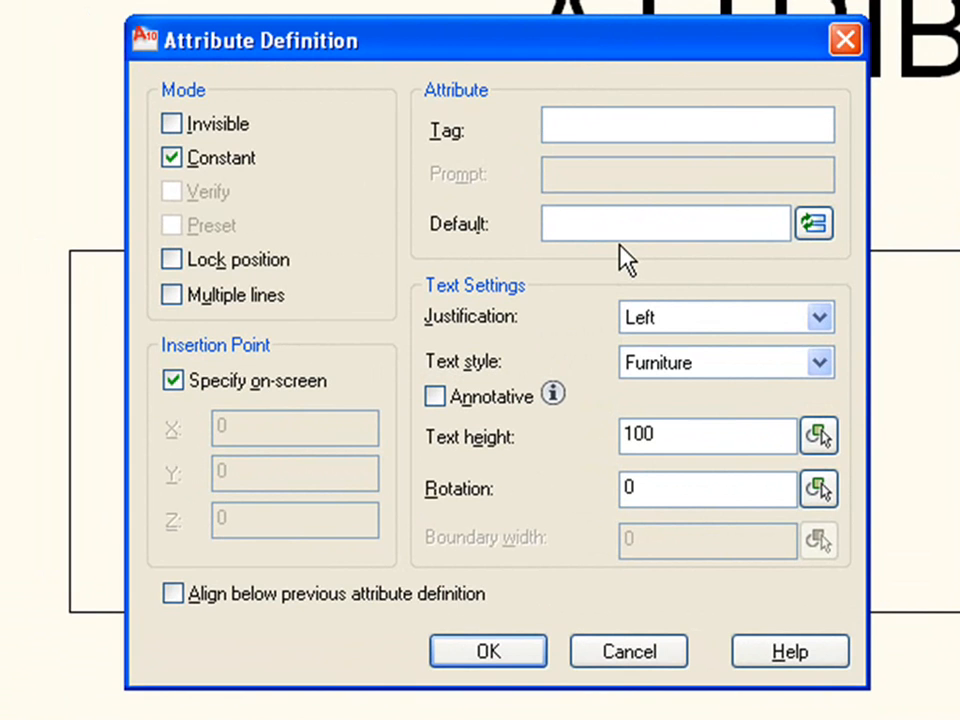
{"action": "left_click", "coordinate": [216, 168]}
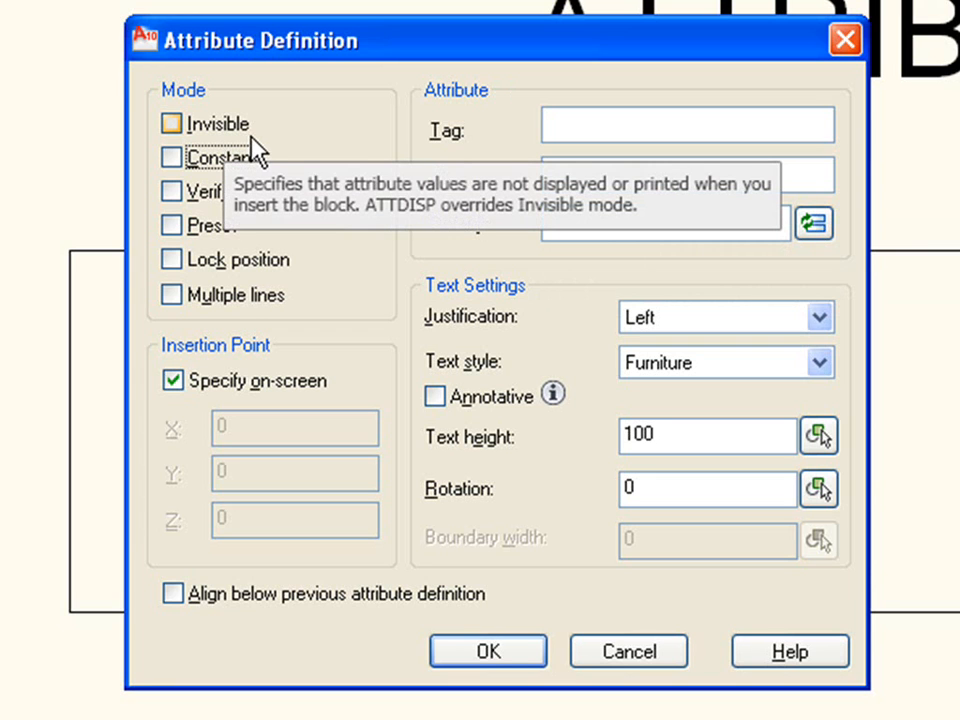
{"action": "left_click", "coordinate": [587, 130]}
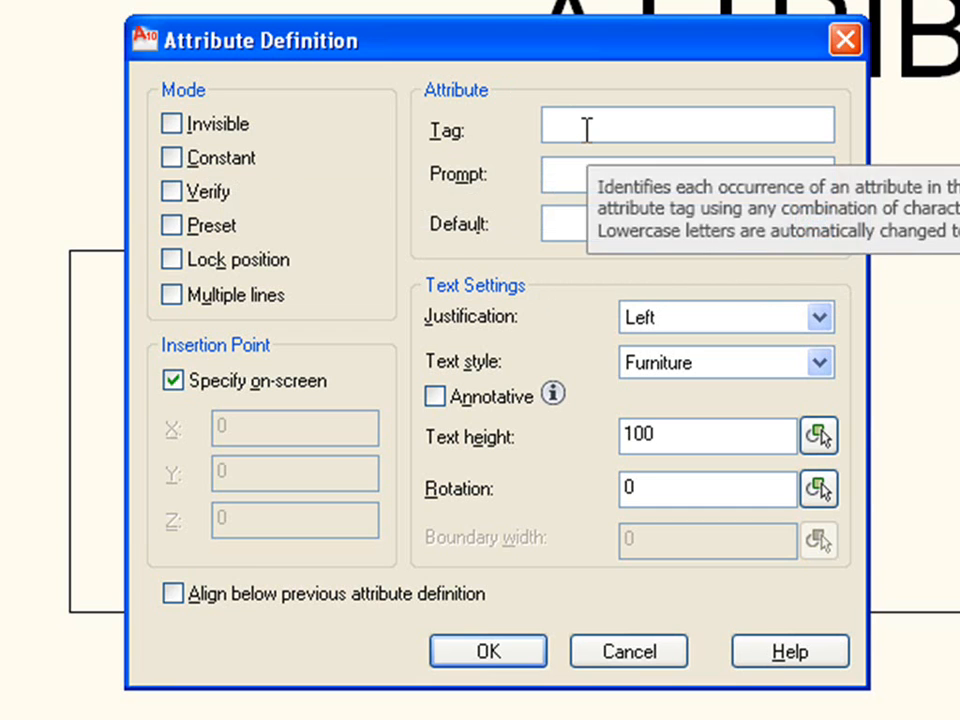
{"action": "type", "text": "TYPE"}
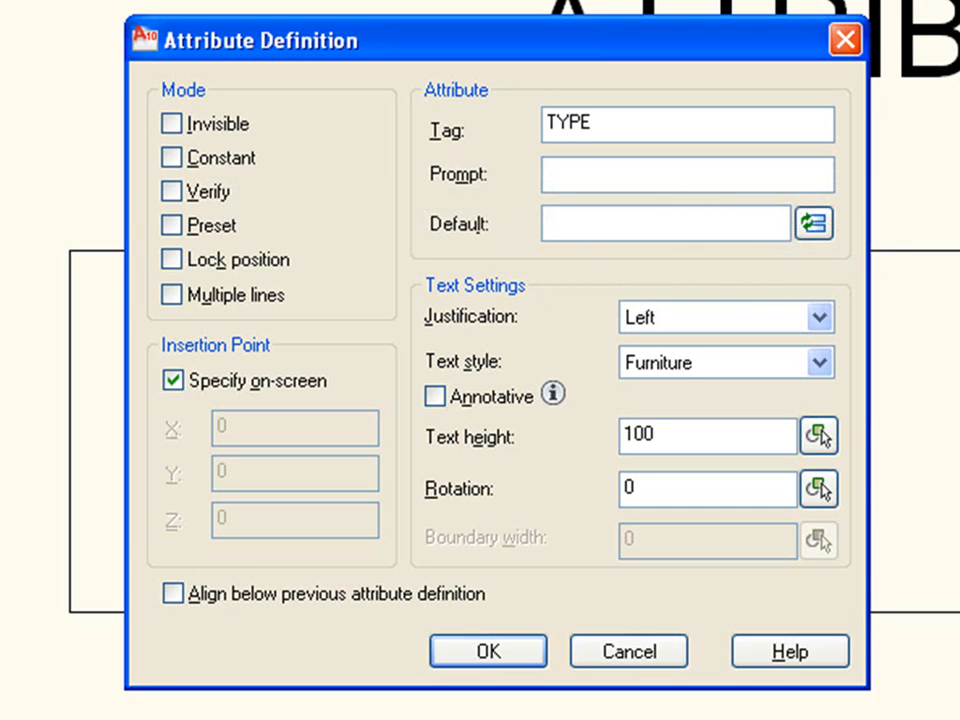
{"action": "left_click", "coordinate": [614, 178]}
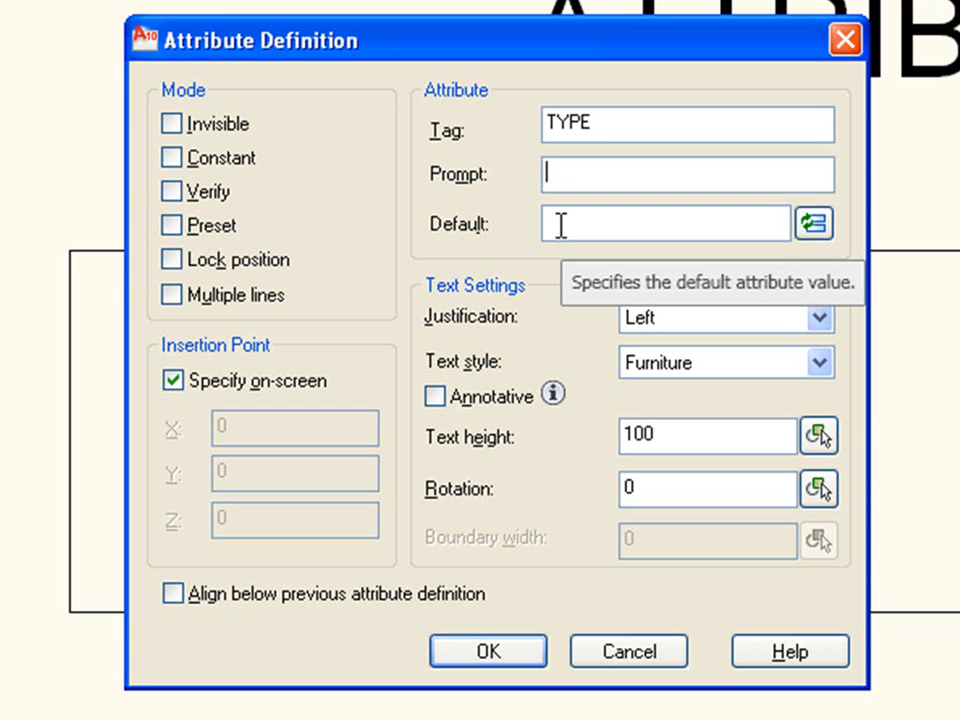
{"action": "type", "text": "ENTER TYPE OF TABLE"}
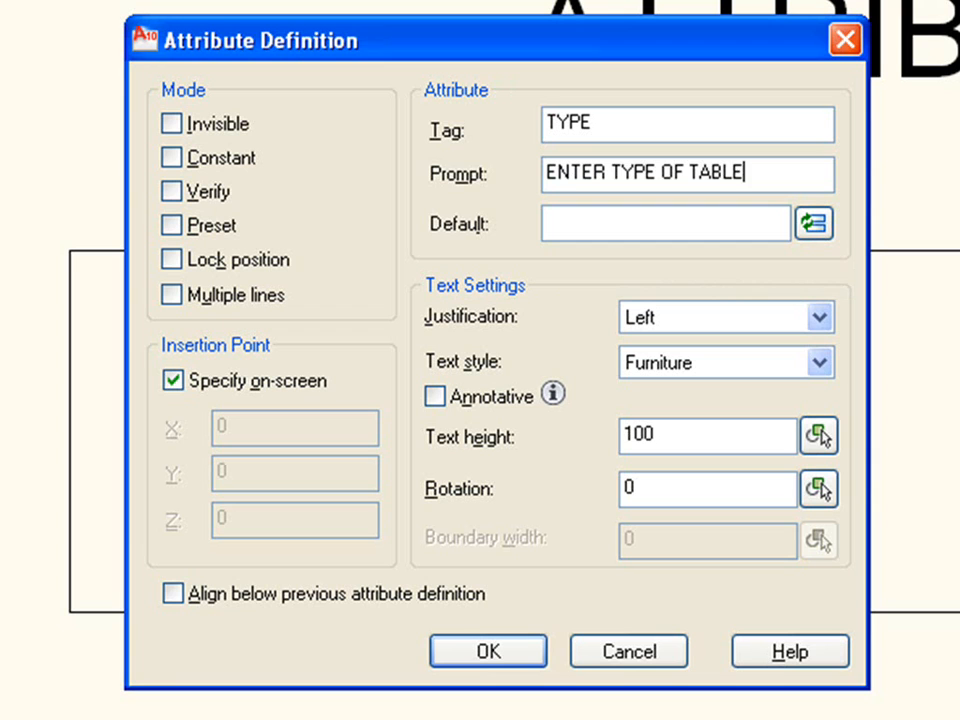
Step: Set the TYPE attribute's default to TEAK and place it aligned below the previous attribute definition
{"action": "left_click", "coordinate": [574, 222]}
{"action": "type", "text": "TEAK"}
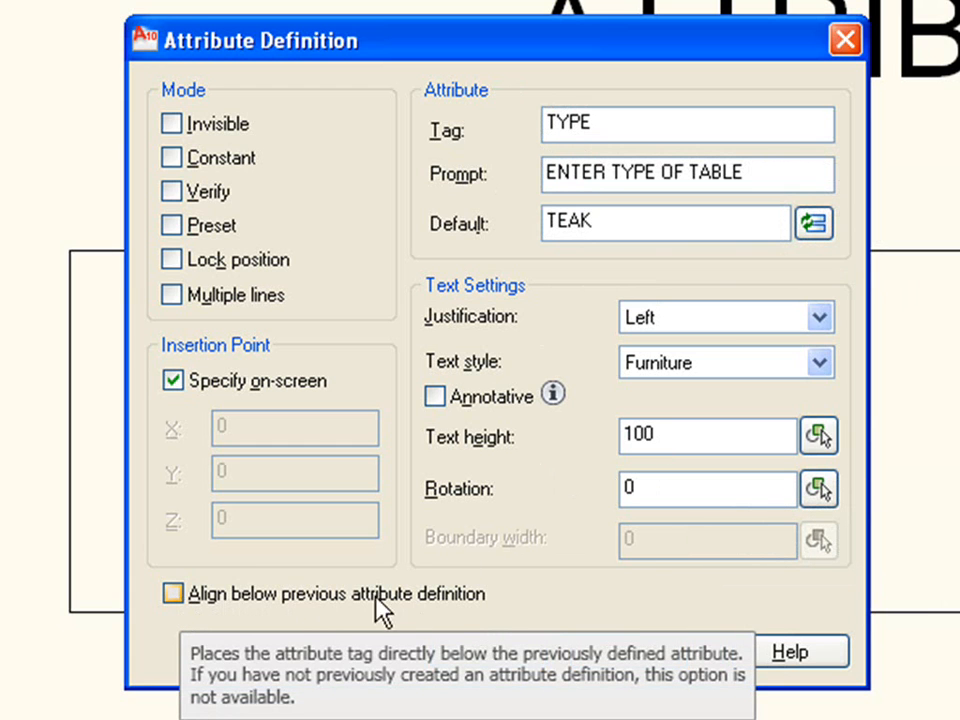
{"action": "left_click", "coordinate": [176, 594]}
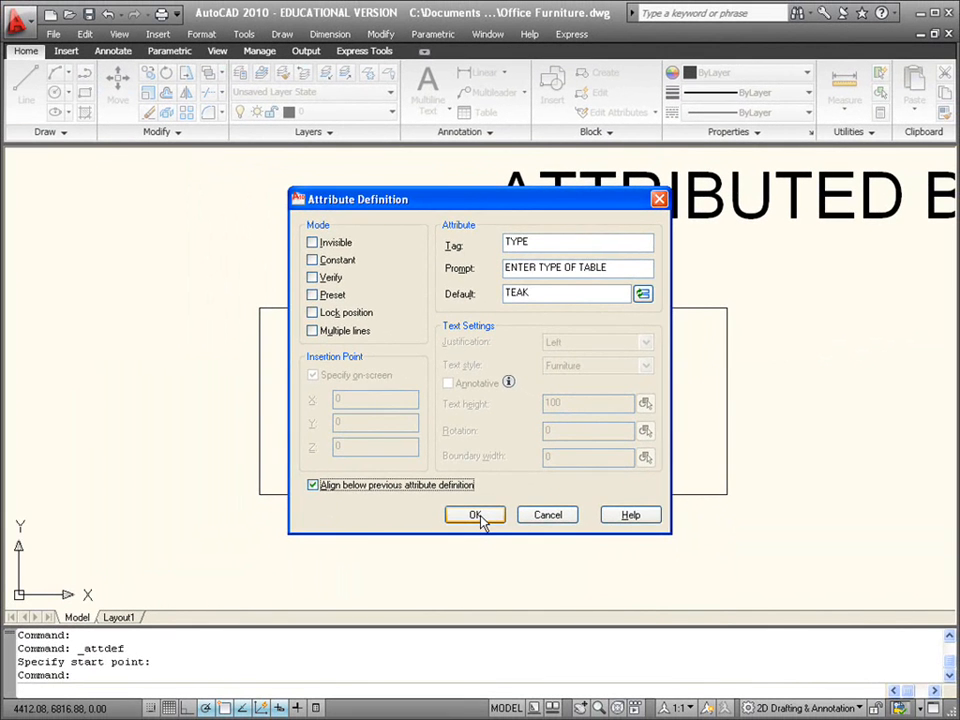
{"action": "left_click", "coordinate": [477, 522]}
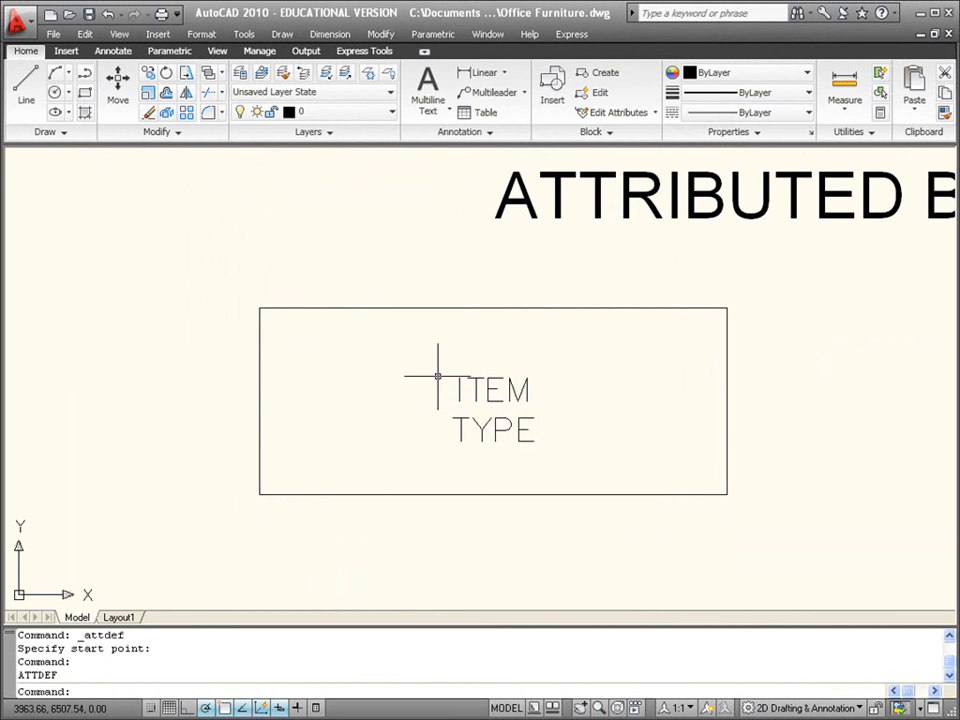
Step: Start a third attribute definition in Invisible mode with the tag PRICE and the prompt ENTER PRICE OF TABLE
{"action": "key", "text": "Return"}
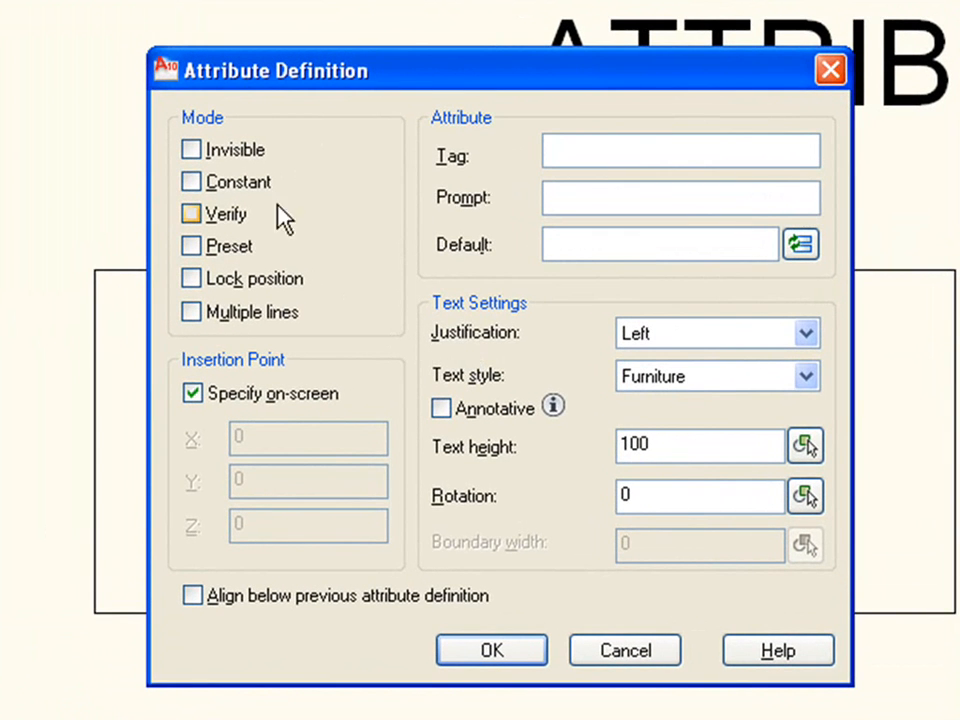
{"action": "left_click", "coordinate": [243, 160]}
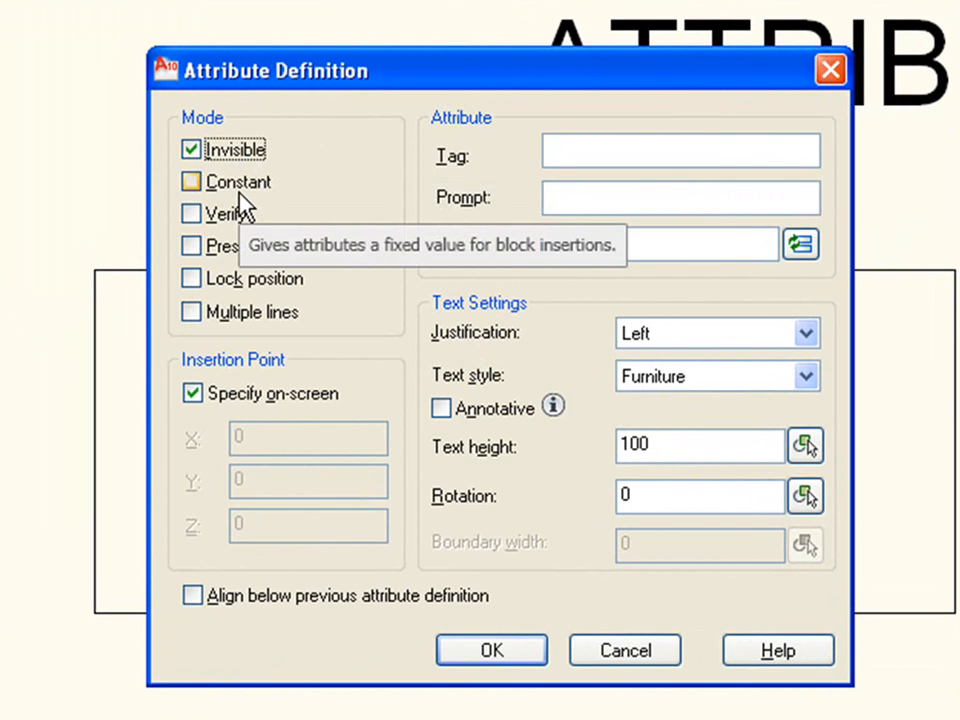
{"action": "left_click", "coordinate": [616, 158]}
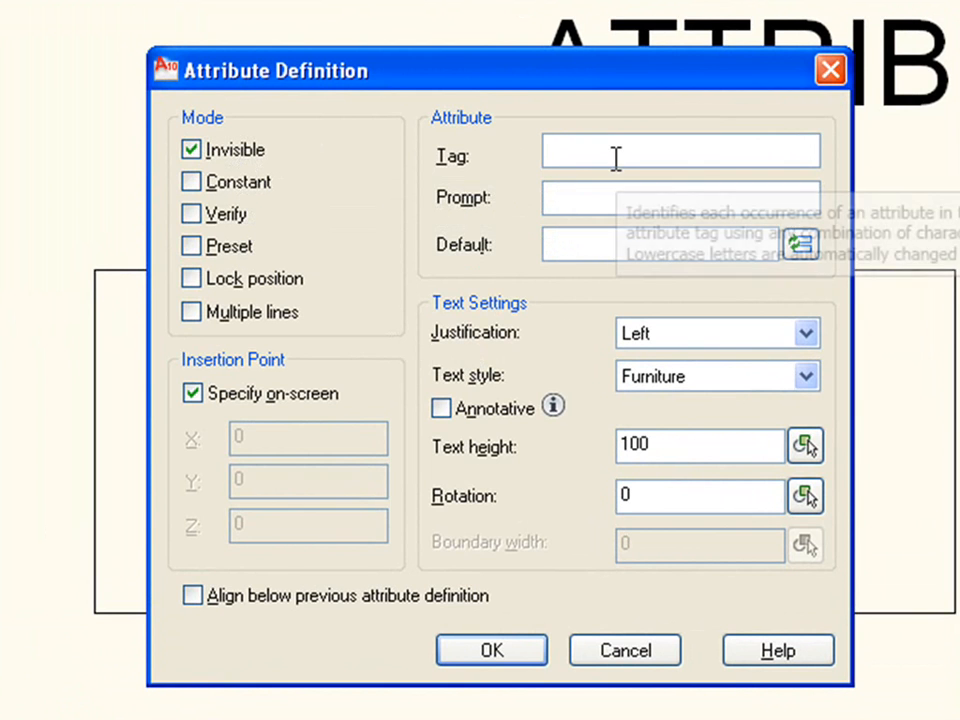
{"action": "type", "text": "PRICE"}
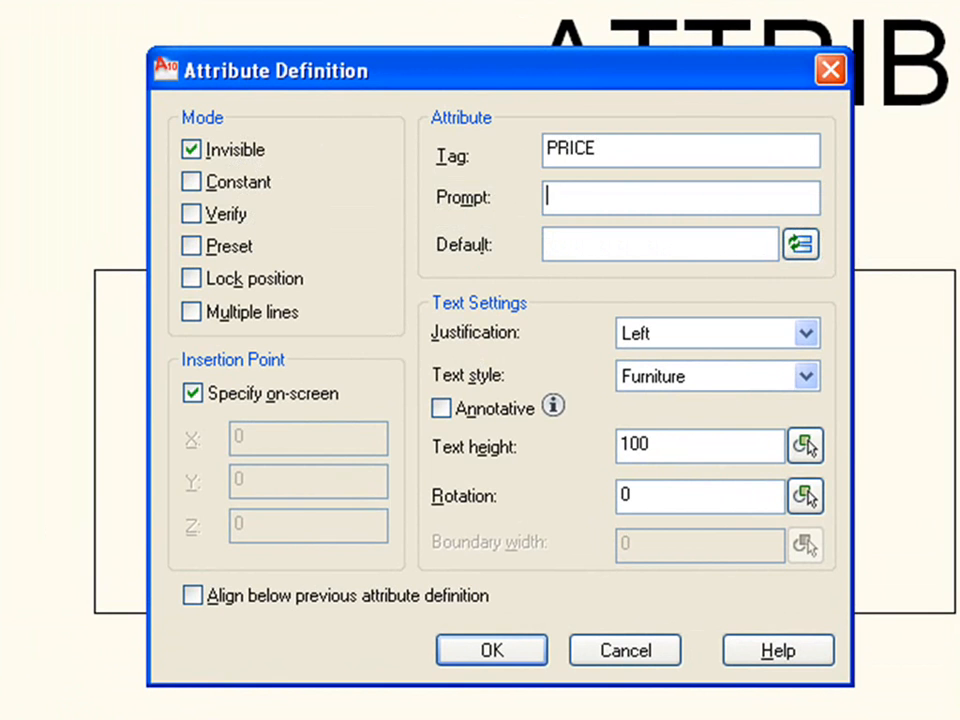
{"action": "key", "text": "Tab"}
{"action": "type", "text": "ENTER "}
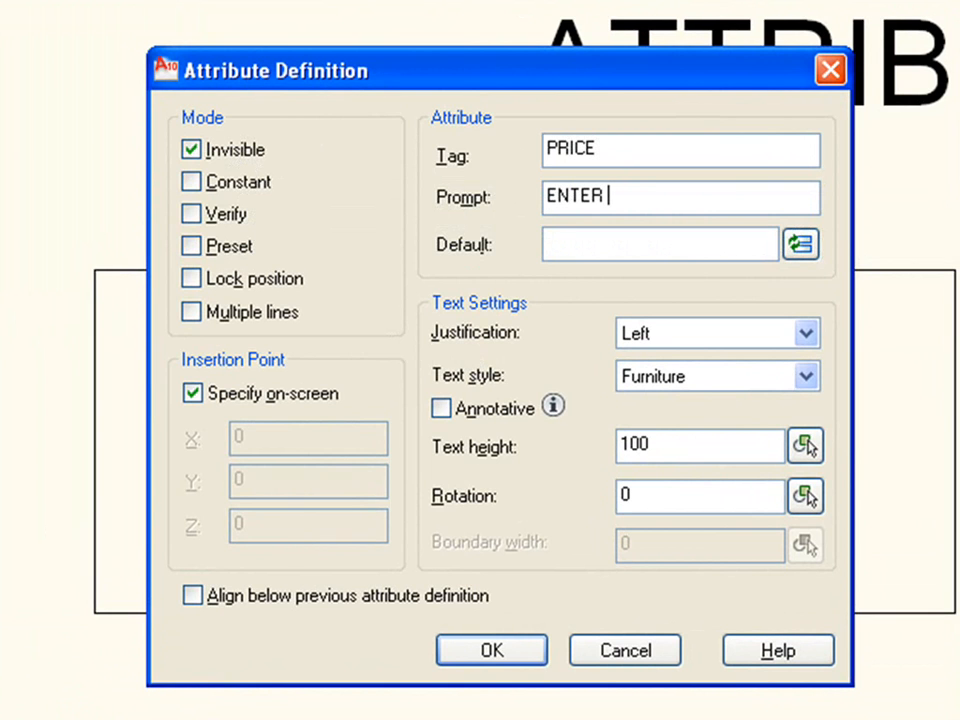
{"action": "type", "text": "PRICE OF TABLE"}
Step: Set the PRICE attribute's default to €100.00 and place it aligned below the previous attribute definition
{"action": "key", "text": "Tab"}
{"action": "type", "text": "€"}
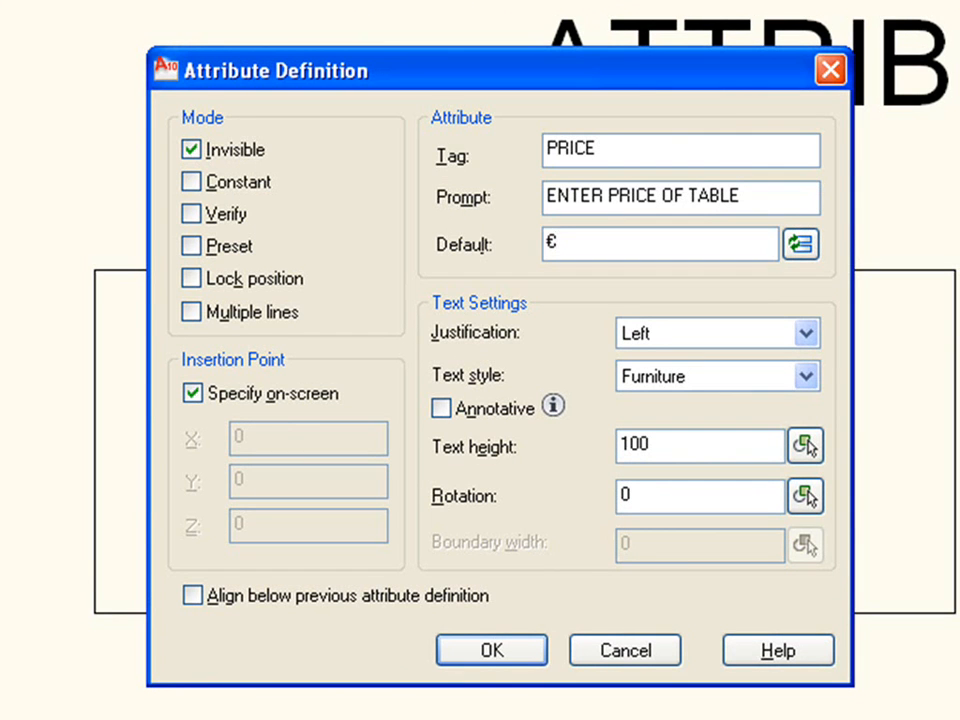
{"action": "type", "text": "100.00"}
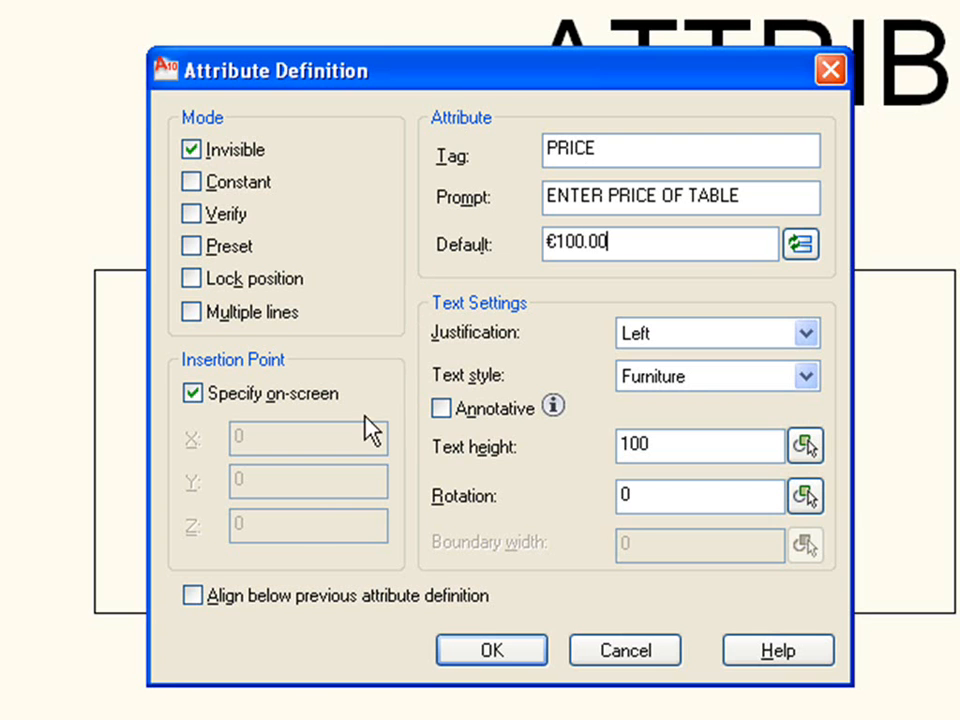
{"action": "left_click", "coordinate": [259, 597]}
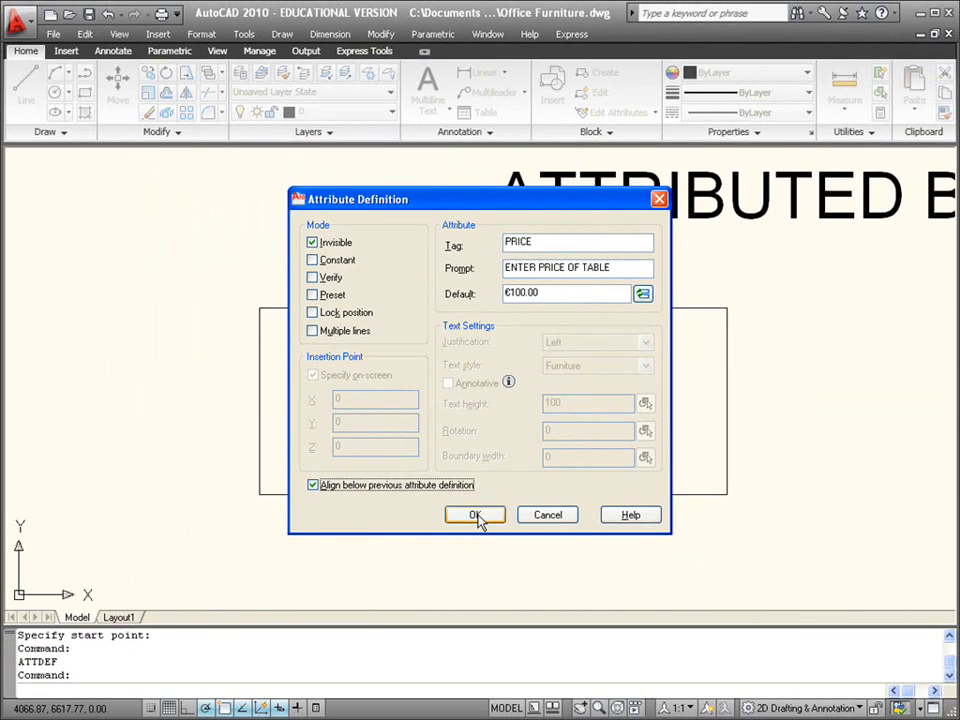
{"action": "left_click", "coordinate": [505, 645]}
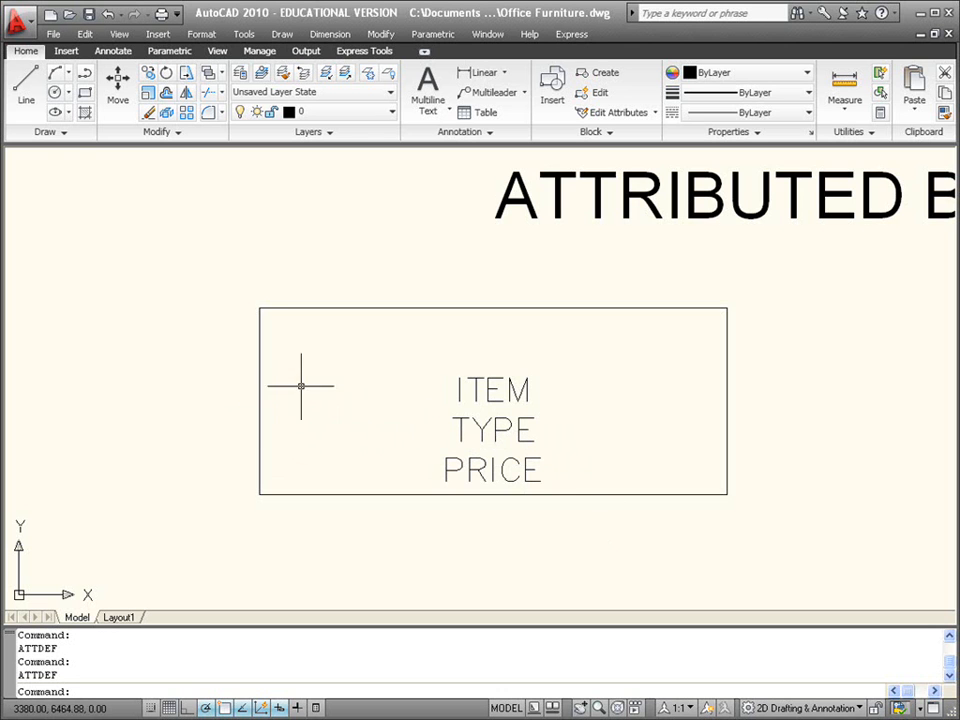
Step: Draw a horizontal guide line across the table rectangle between the midpoints of its two short sides
{"action": "left_click", "coordinate": [26, 90]}
{"action": "left_click", "coordinate": [258, 402]}
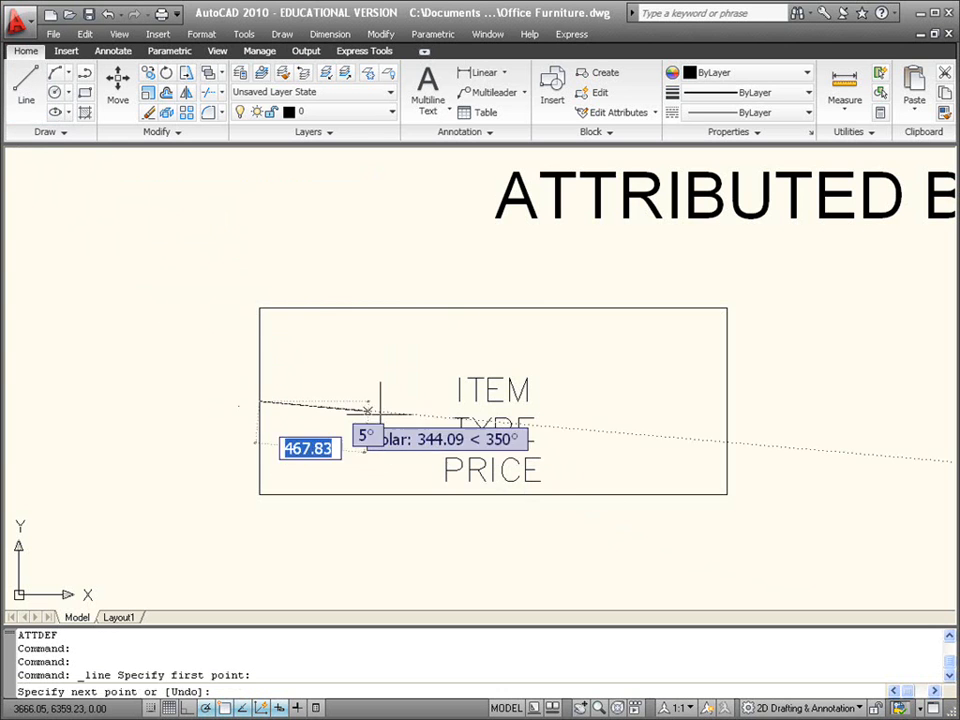
{"action": "left_click", "coordinate": [727, 401]}
{"action": "key", "text": "Return"}
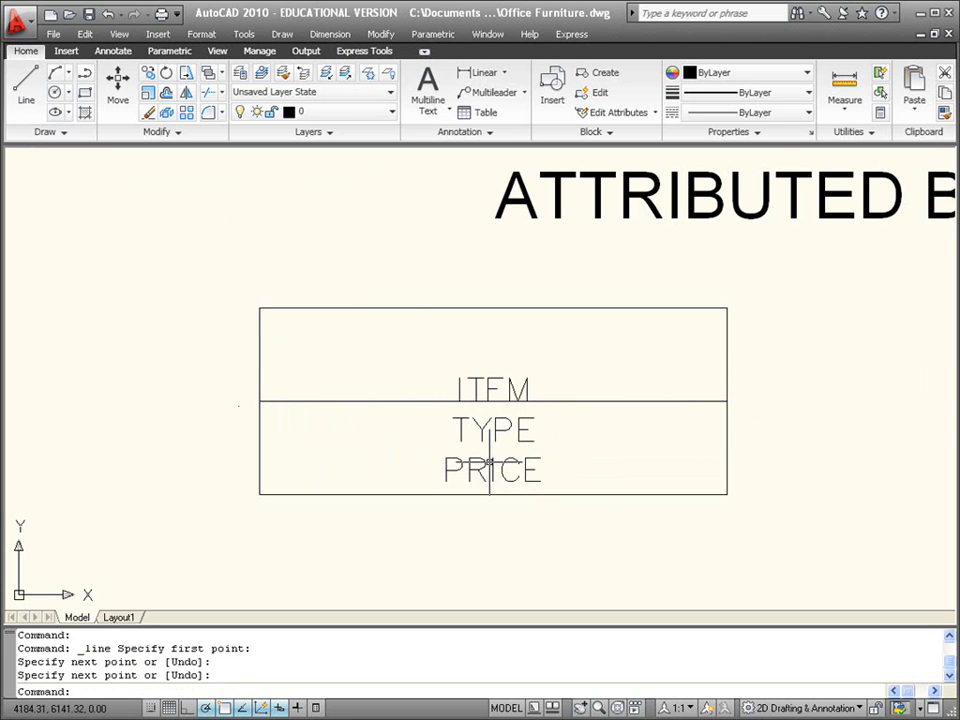
Step: Move the ITEM, TYPE and PRICE attributes straight up by 40 with Ortho on
{"action": "type", "text": "m"}
{"action": "key", "text": "Return"}
{"action": "left_click", "coordinate": [542, 431]}
{"action": "left_click", "coordinate": [506, 470]}
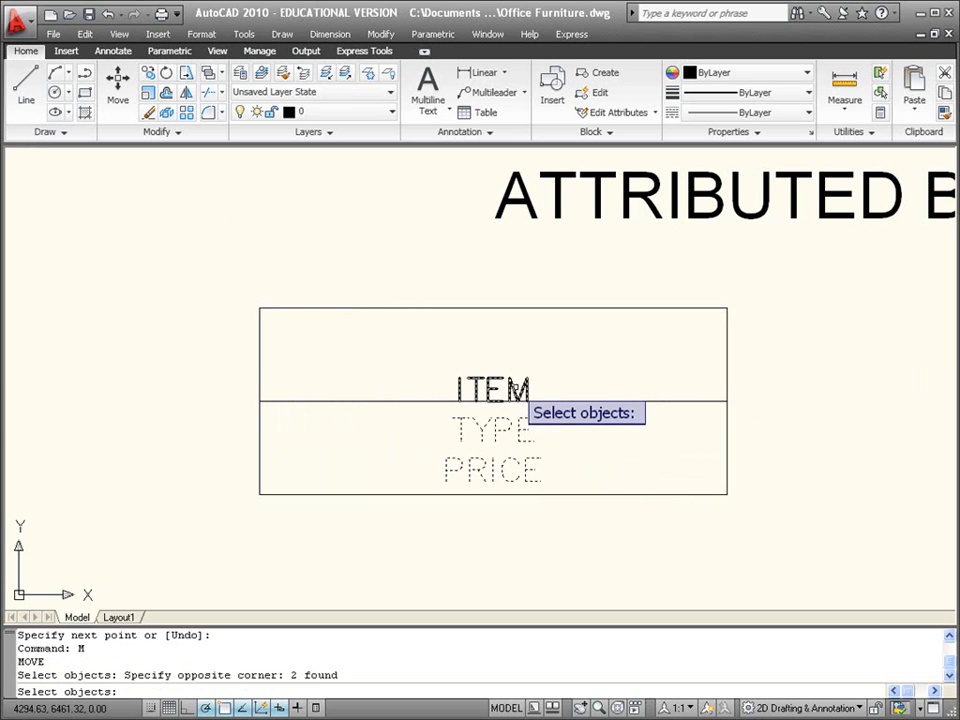
{"action": "left_click", "coordinate": [508, 389]}
{"action": "key", "text": "Return"}
{"action": "left_click", "coordinate": [789, 444]}
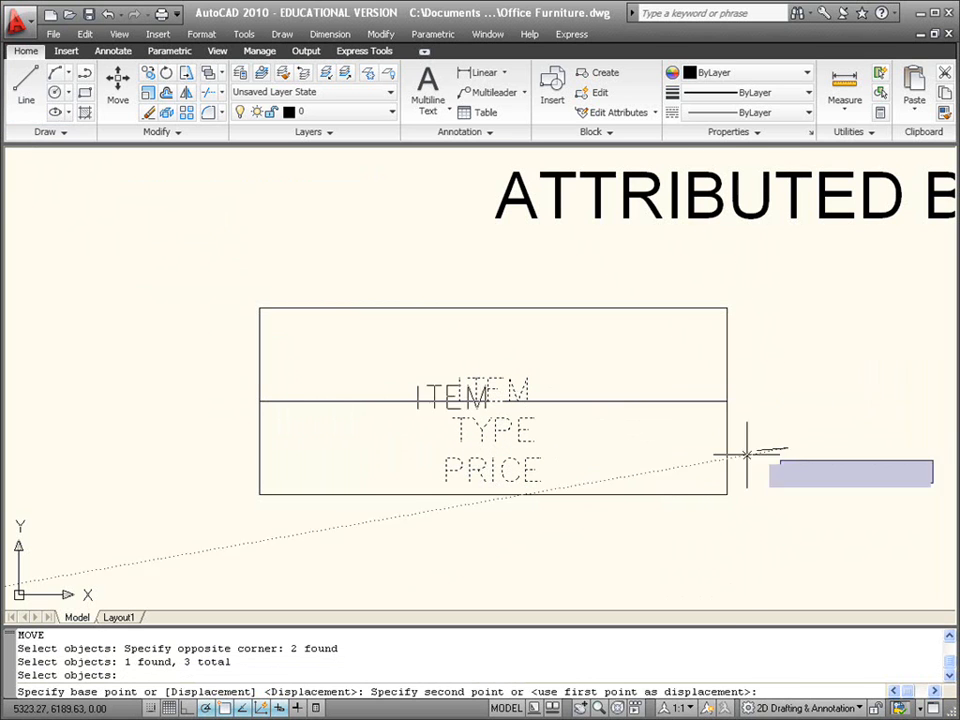
{"action": "key", "text": "F8"}
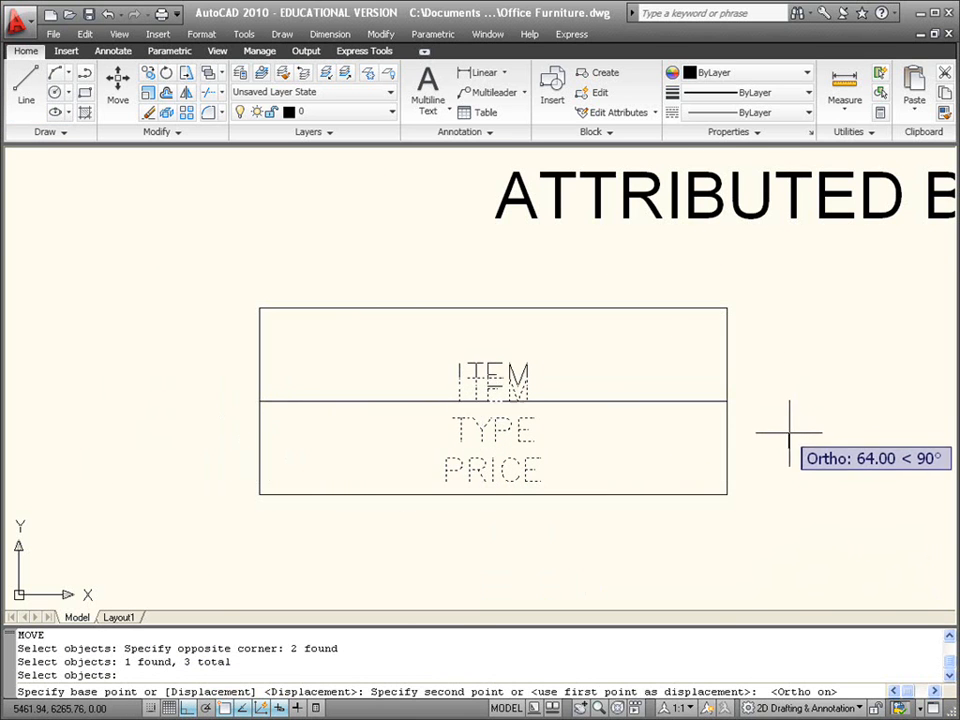
{"action": "scroll", "coordinate": [790, 437], "scroll_direction": "up", "scroll_amount": 1}
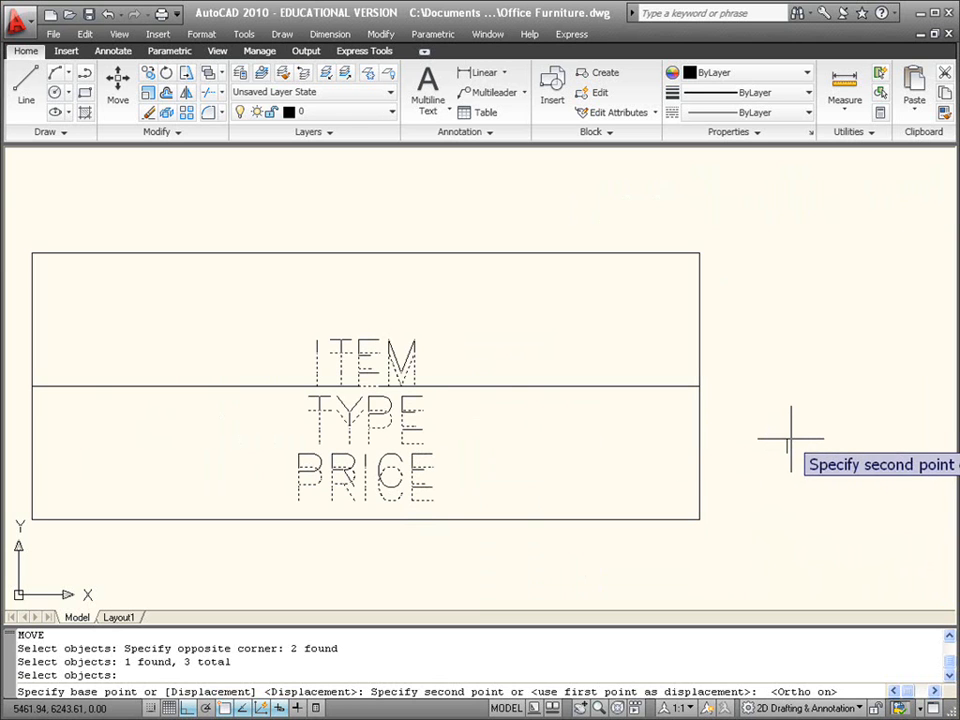
{"action": "type", "text": "40"}
{"action": "key", "text": "Return"}
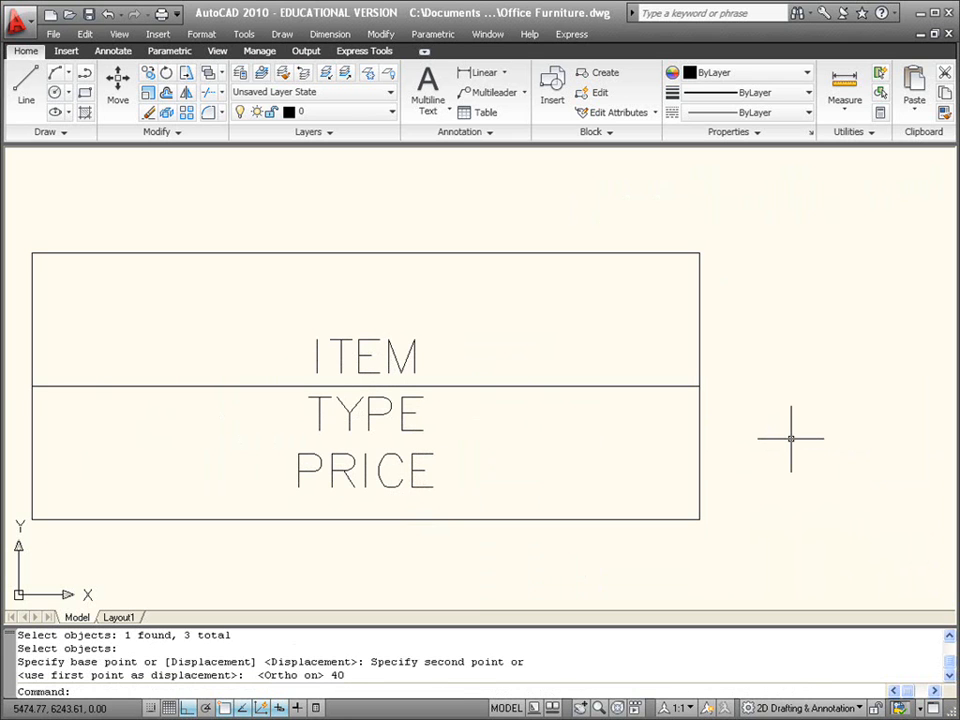
Step: Delete the horizontal guide line running through the middle of the table rectangle
{"action": "left_click", "coordinate": [278, 325]}
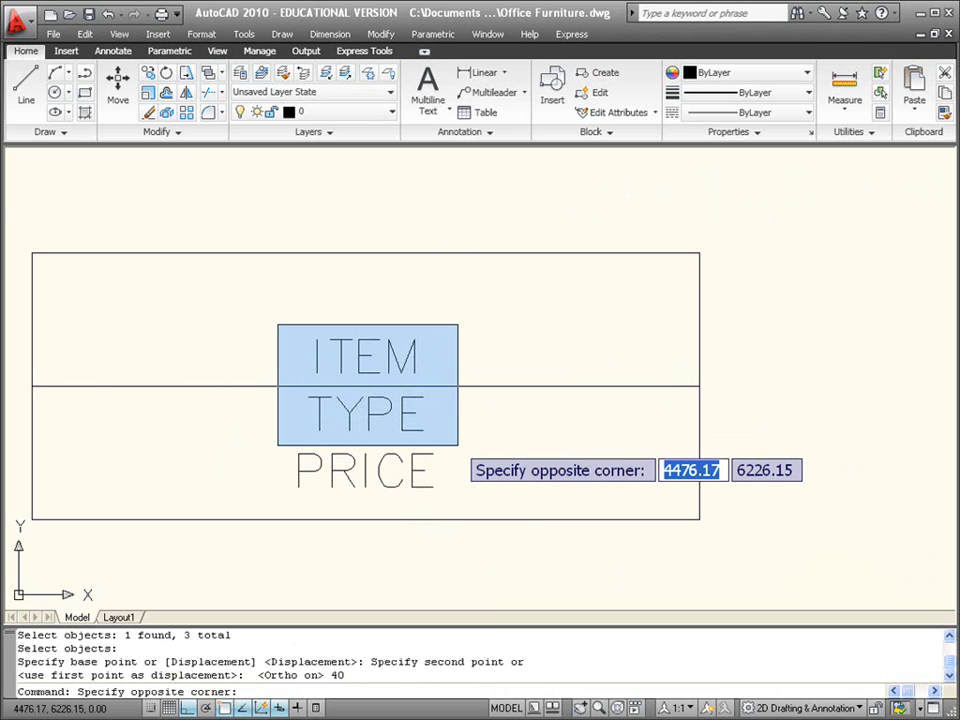
{"action": "left_click", "coordinate": [279, 306]}
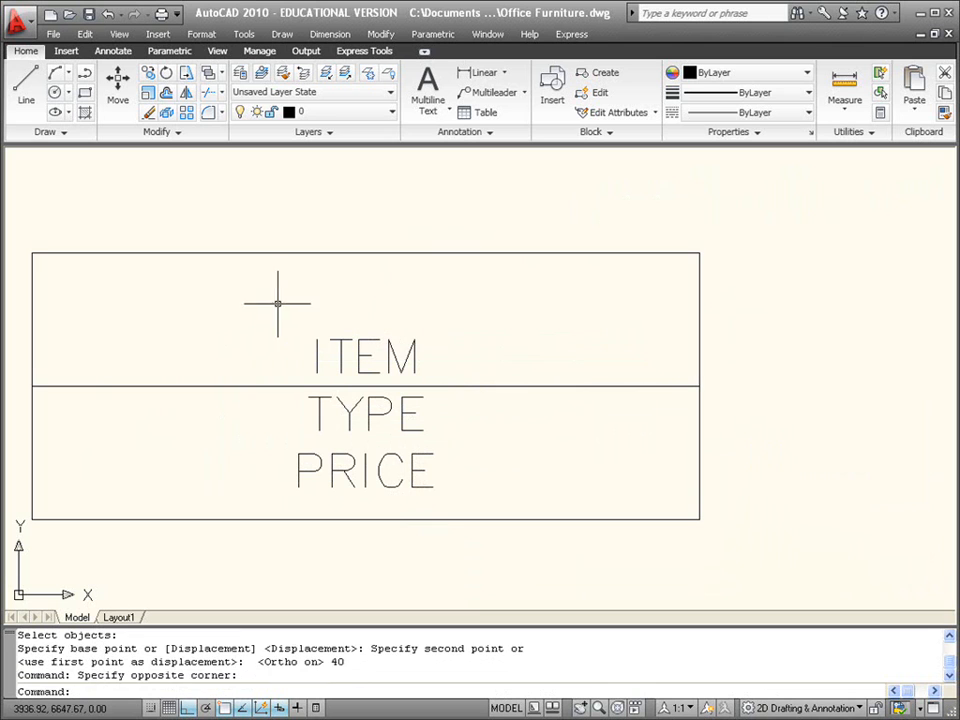
{"action": "left_click", "coordinate": [242, 385]}
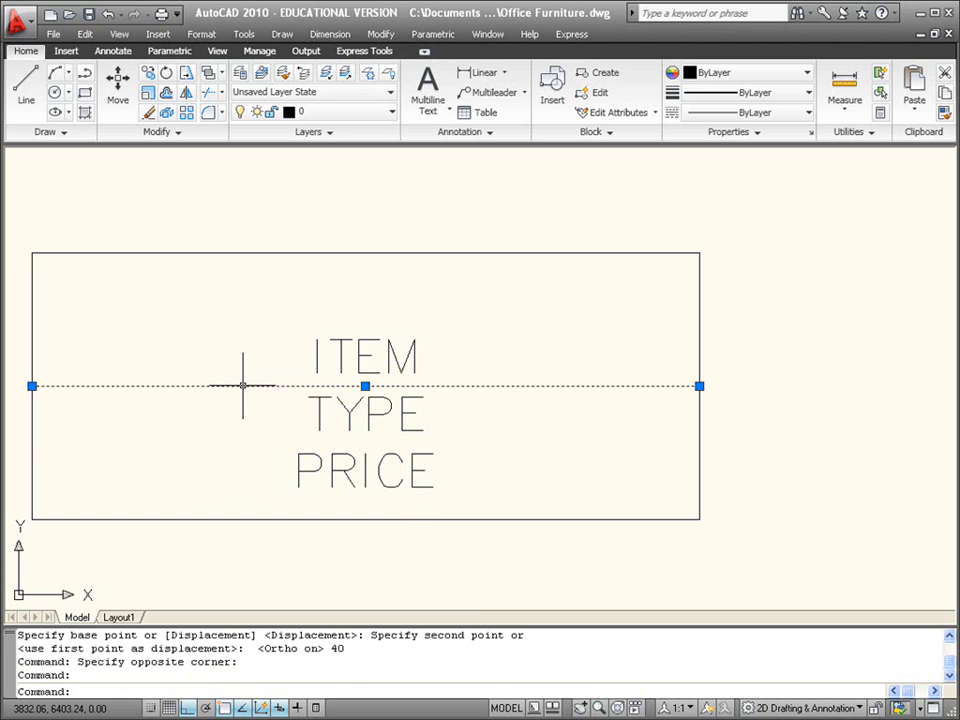
{"action": "key", "text": "Delete"}
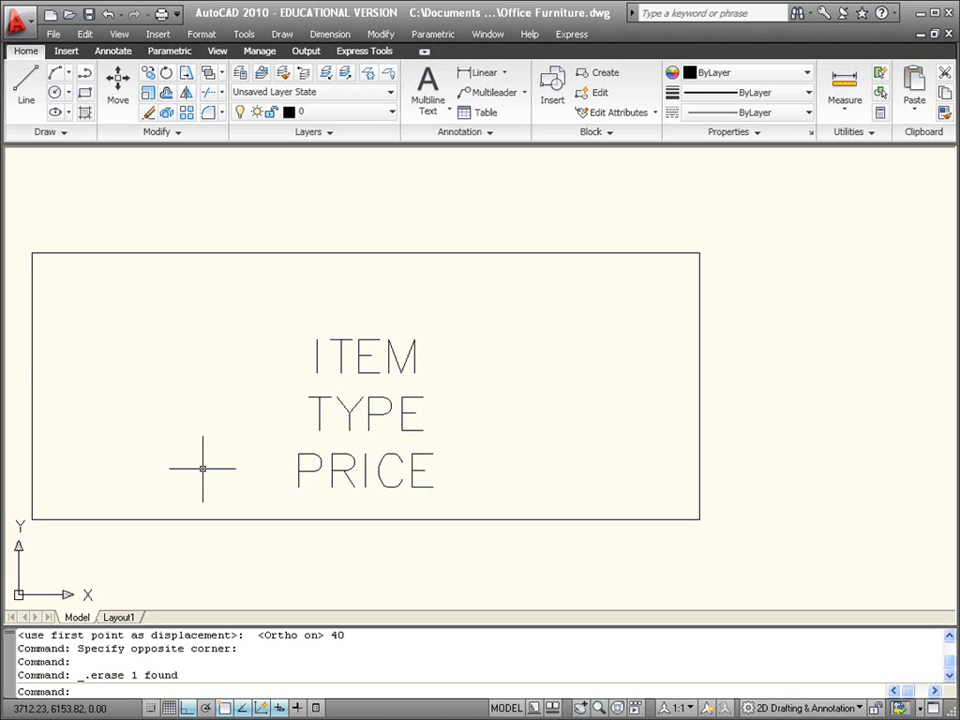
{"action": "scroll", "coordinate": [216, 411], "scroll_direction": "down", "scroll_amount": 2}
{"action": "middle_click_drag", "start_coordinate": [216, 411], "coordinate": [244, 424]}
{"action": "scroll", "coordinate": [240, 424], "scroll_direction": "down", "scroll_amount": 2}
{"action": "scroll", "coordinate": [223, 416], "scroll_direction": "up", "scroll_amount": 1}
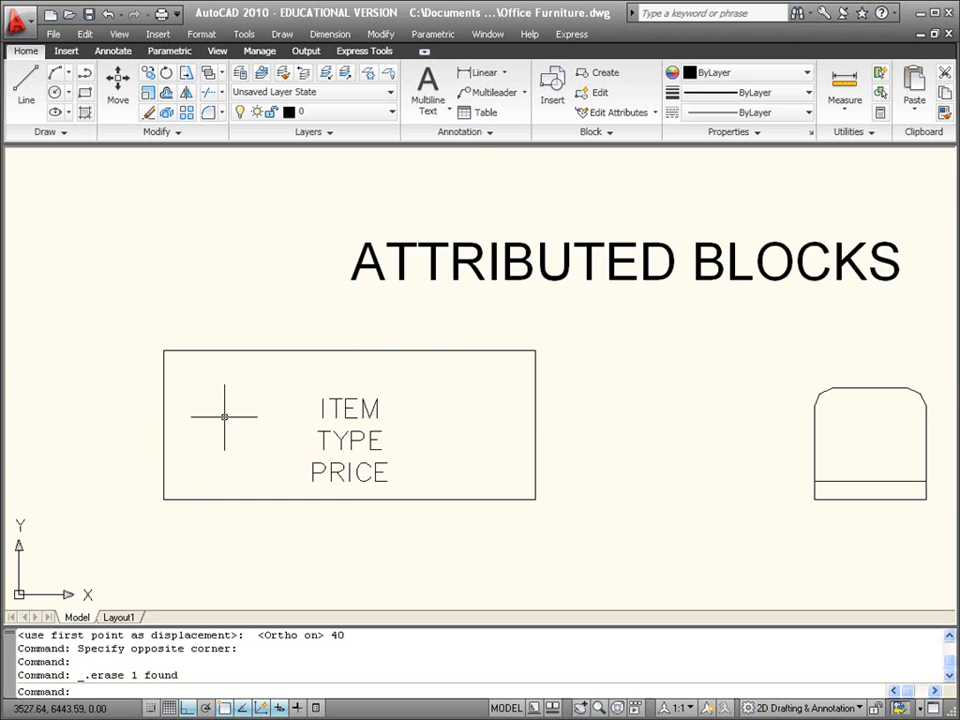
{"action": "scroll", "coordinate": [223, 416], "scroll_direction": "up", "scroll_amount": 1}
{"action": "scroll", "coordinate": [251, 411], "scroll_direction": "up", "scroll_amount": 1}
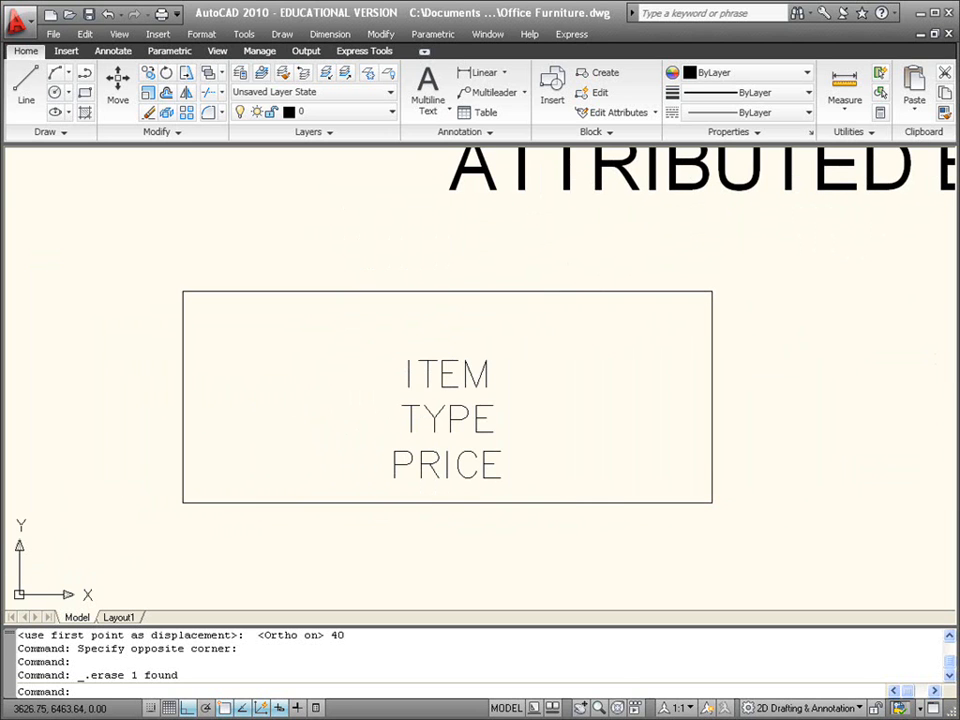
{"action": "middle_click", "coordinate": [317, 393]}
{"action": "middle_click", "coordinate": [317, 393]}
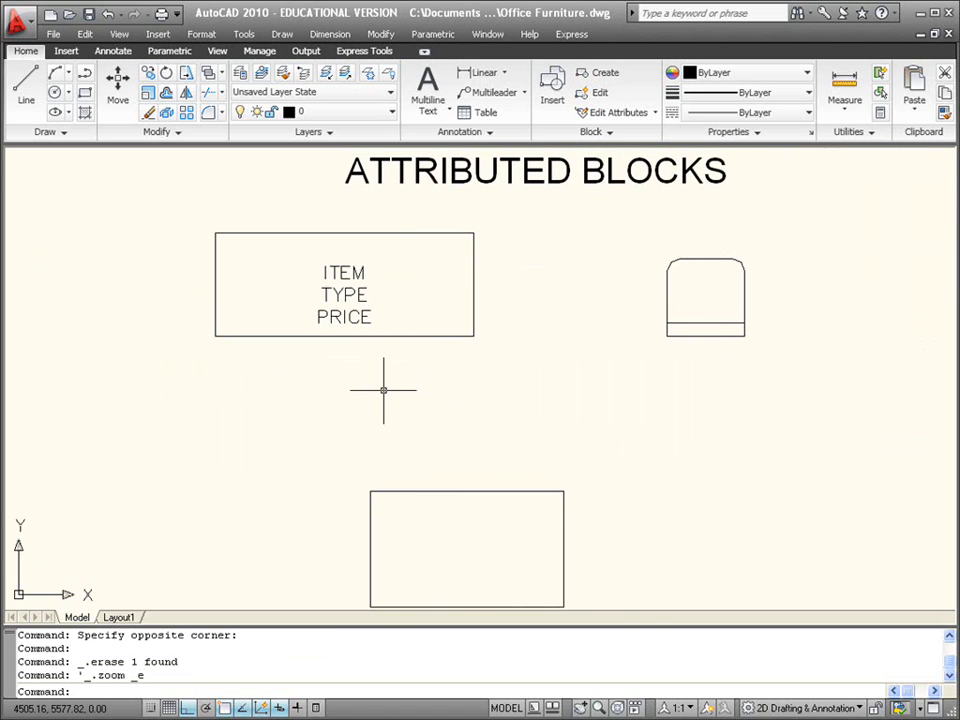